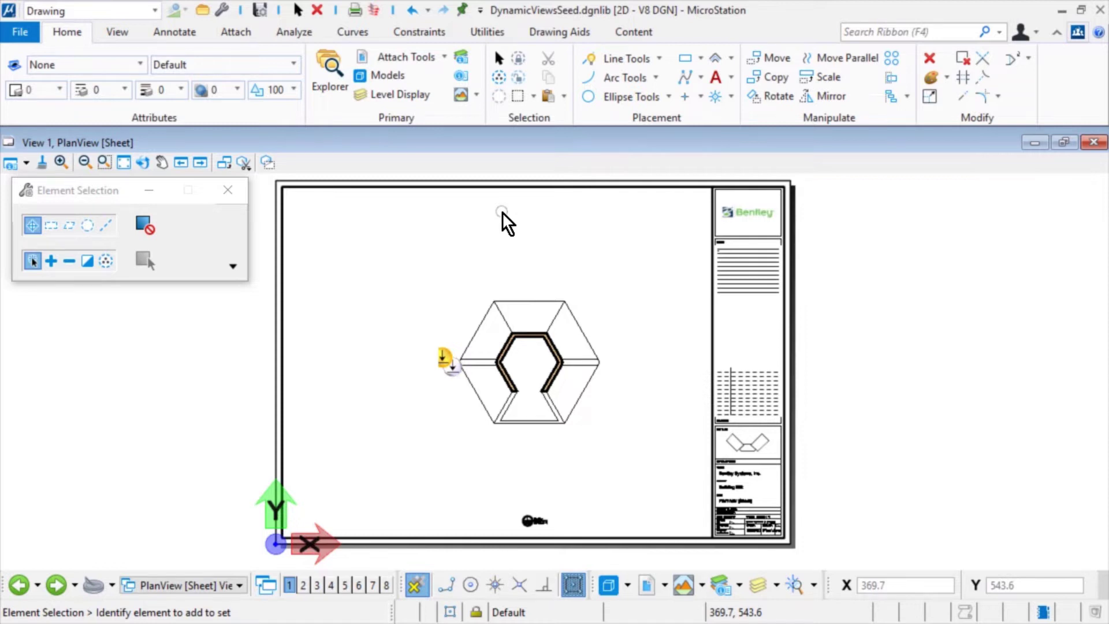
Open the 3D Composition Model from the Models list, then close the list.
click(406, 72)
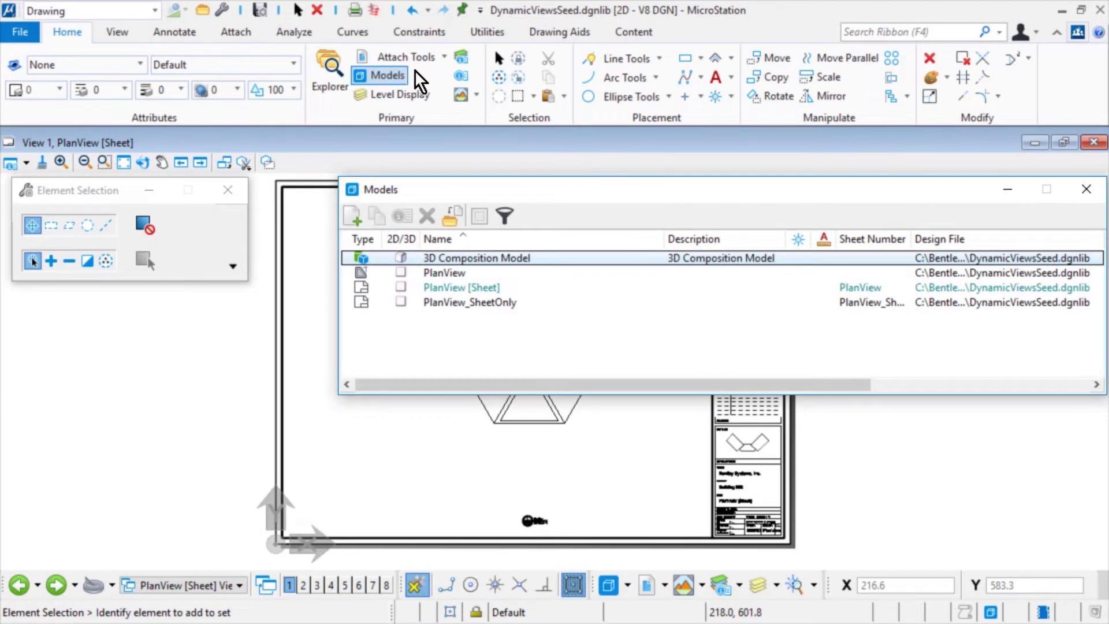
click(553, 259)
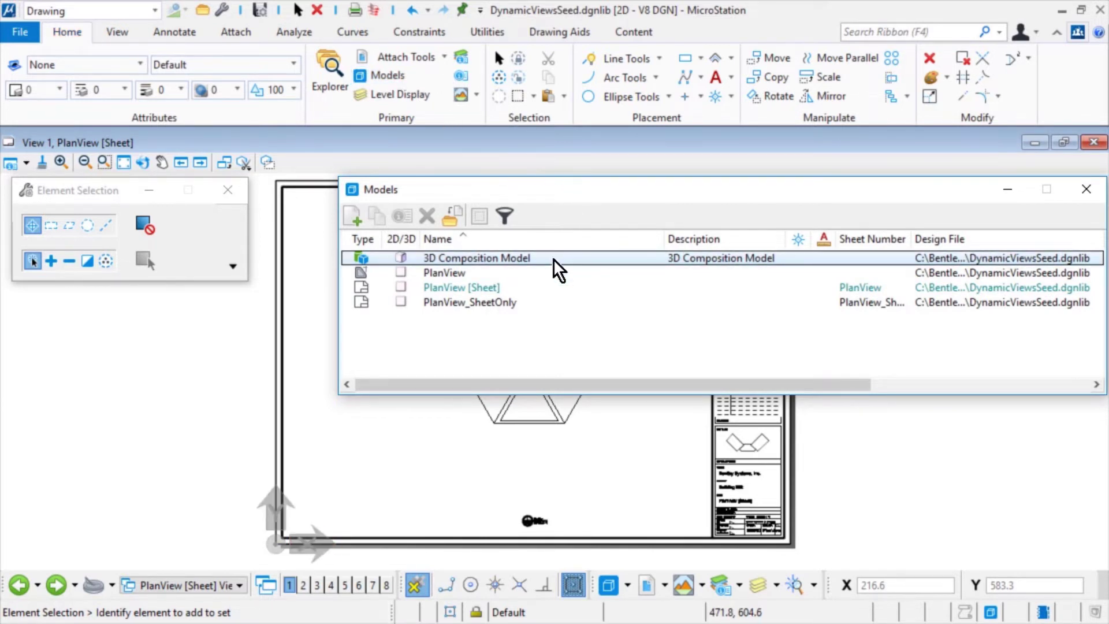
double_click(554, 260)
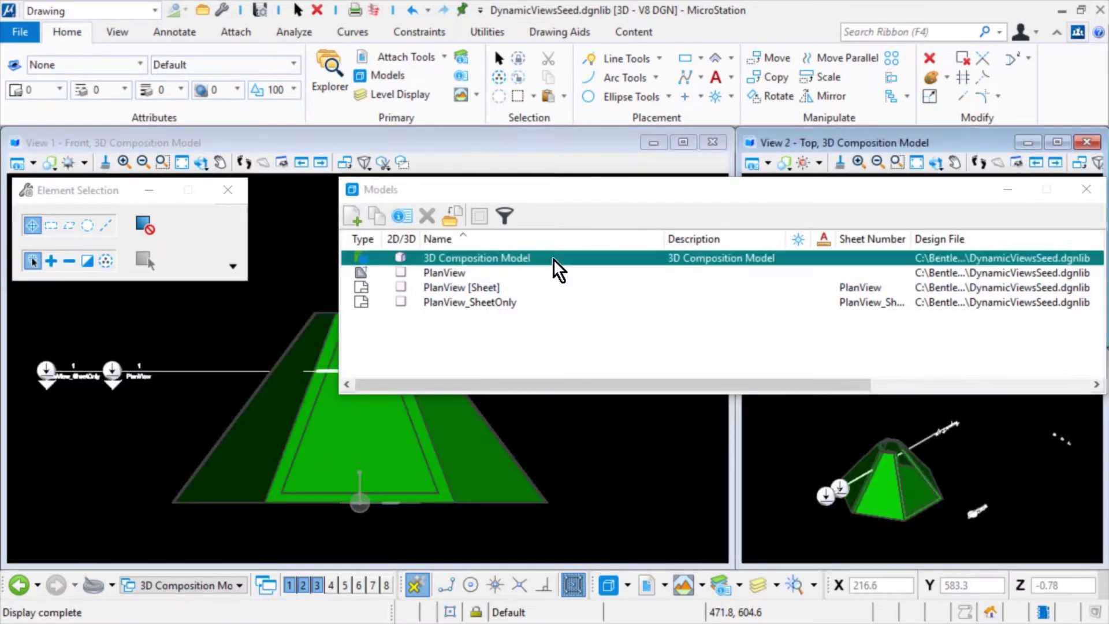
click(1086, 190)
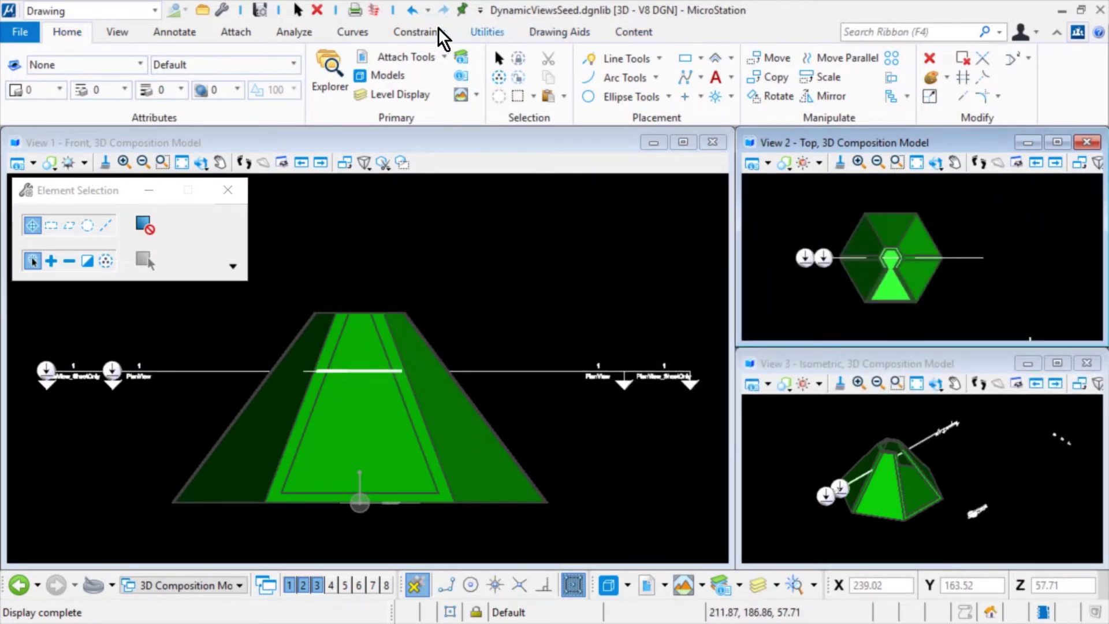
Activate the Section Callout tool in the Annotate tab's Detailing group.
click(174, 31)
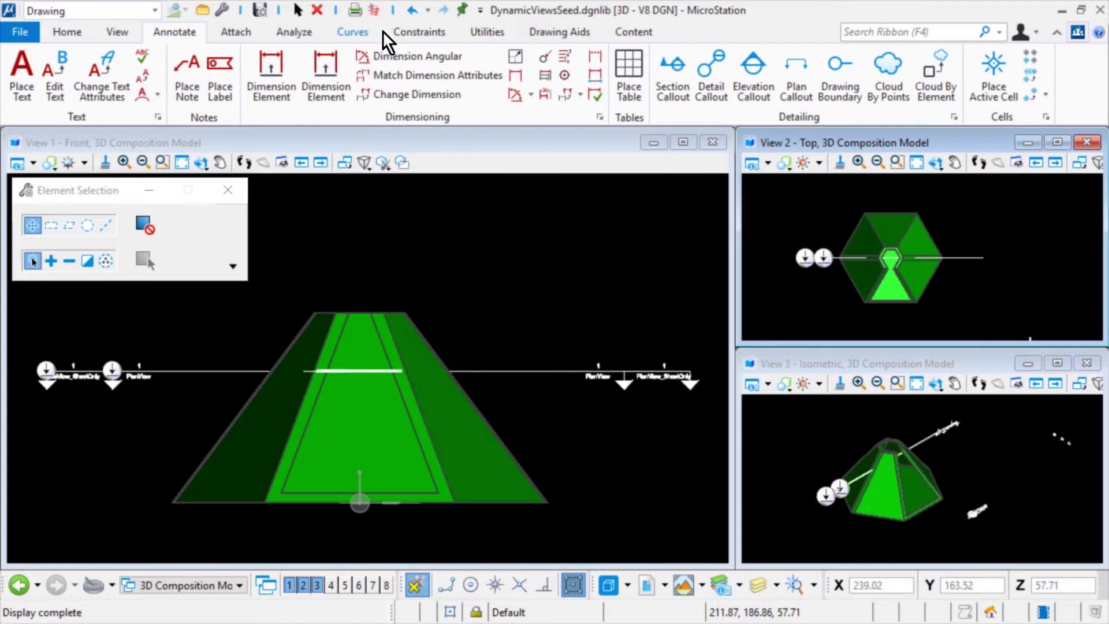
click(658, 103)
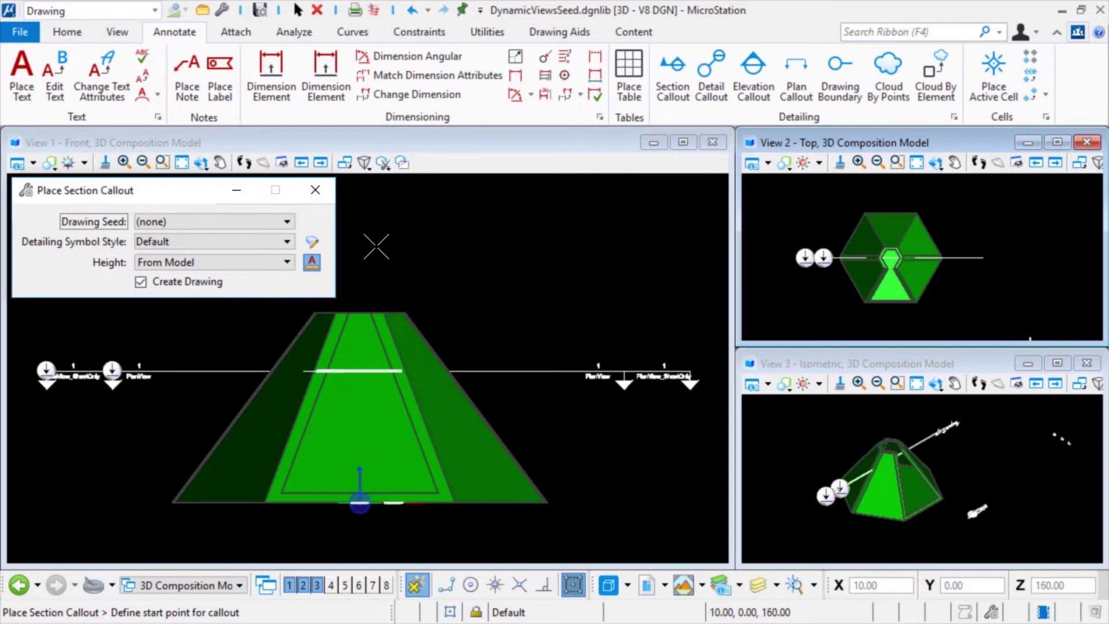
Draw a vertical section cut through the pyramid in the front view, with depth to the right.
middle_drag(363, 248, 420, 241)
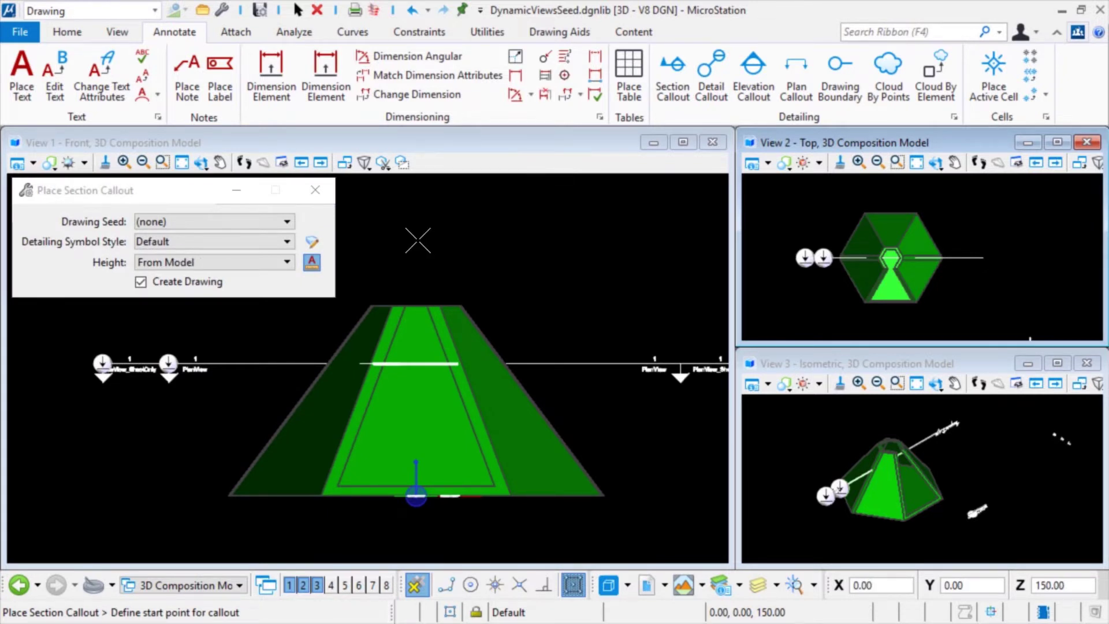
click(418, 241)
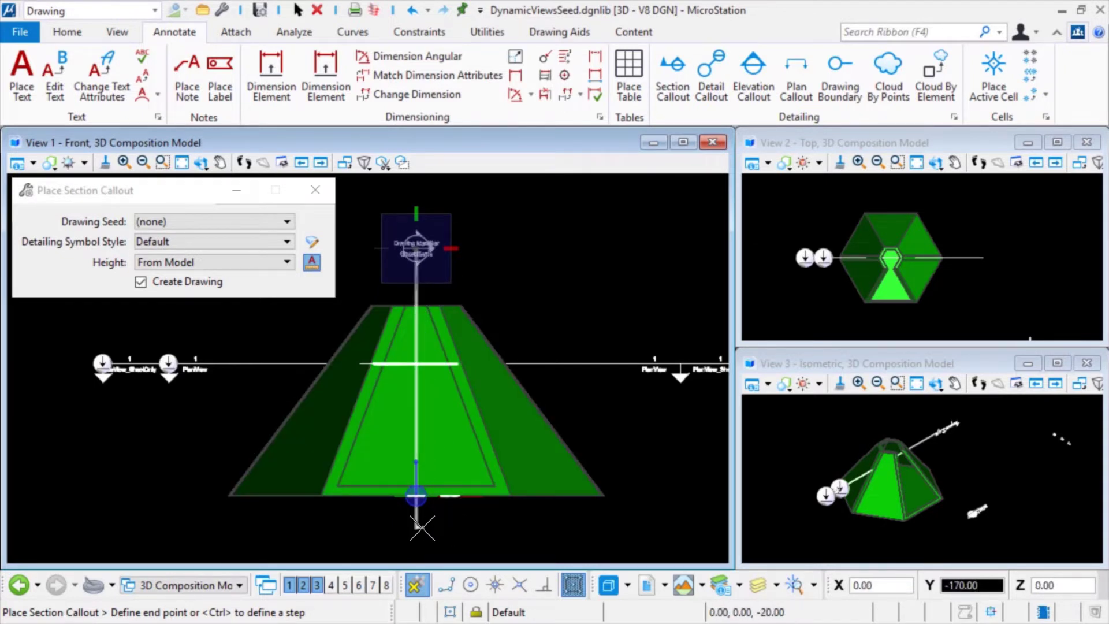
click(421, 527)
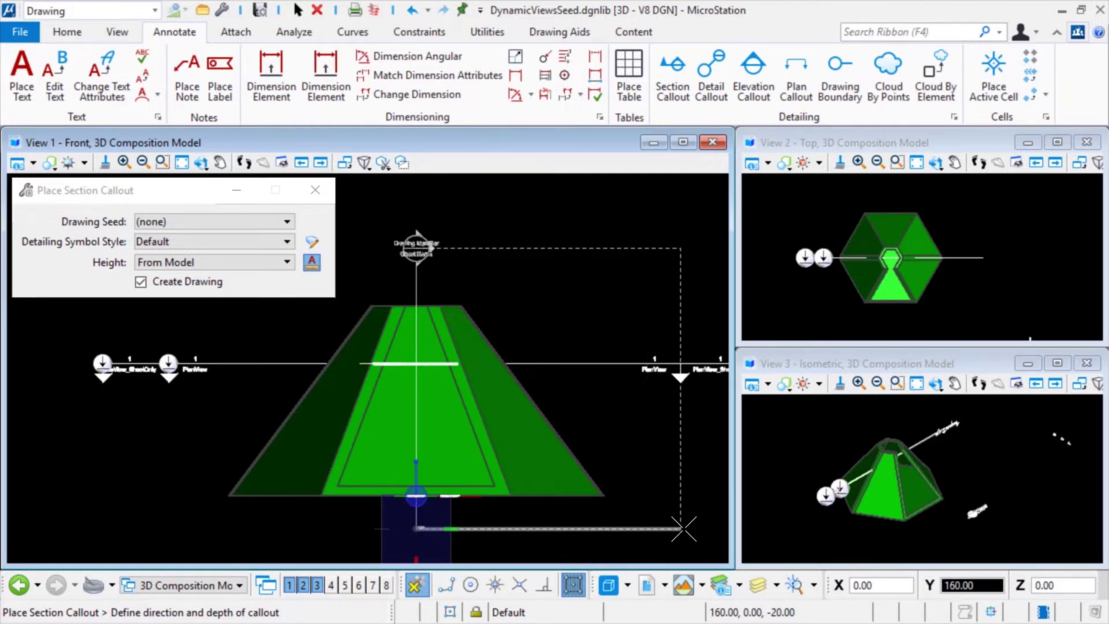
click(684, 529)
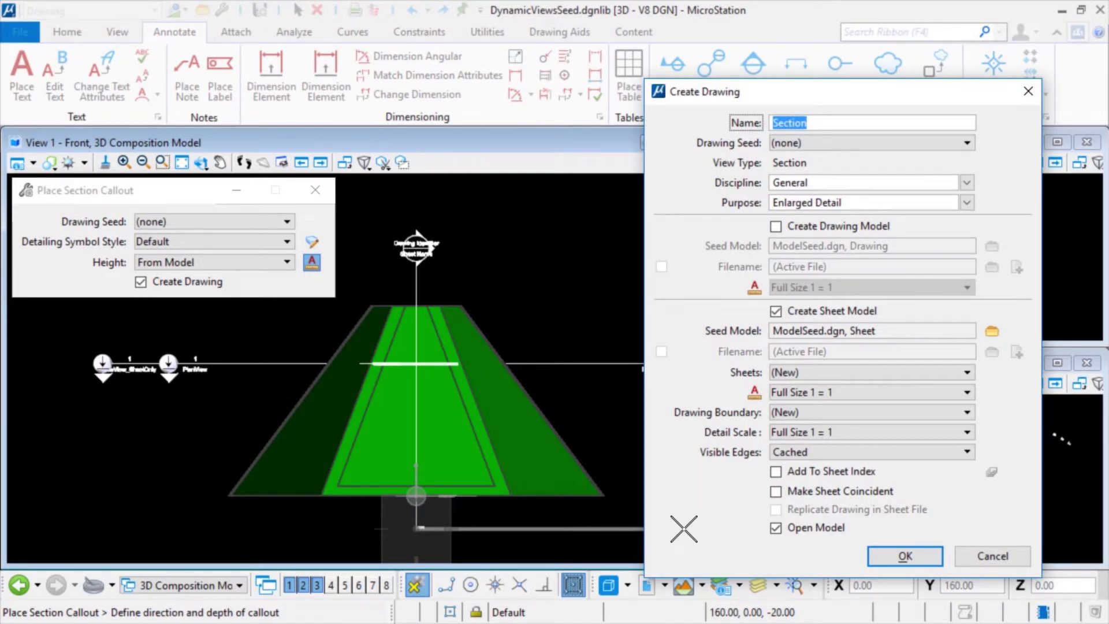
Create SectionView as an Architectural Section with a drawing model and Dynamic visible edges.
click(865, 120)
text(View)
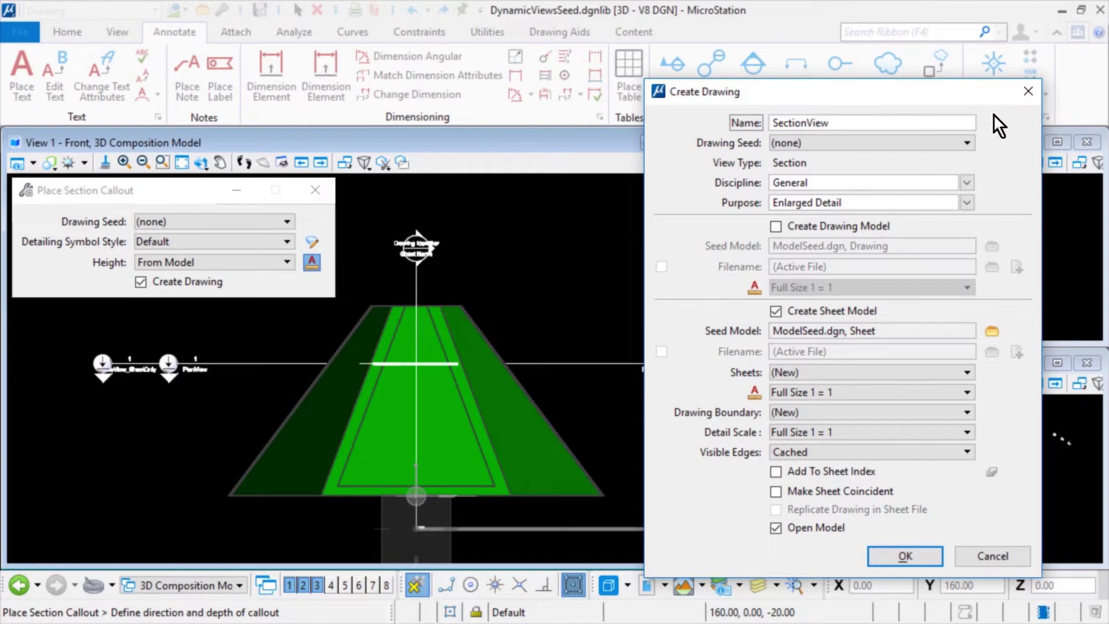
click(966, 181)
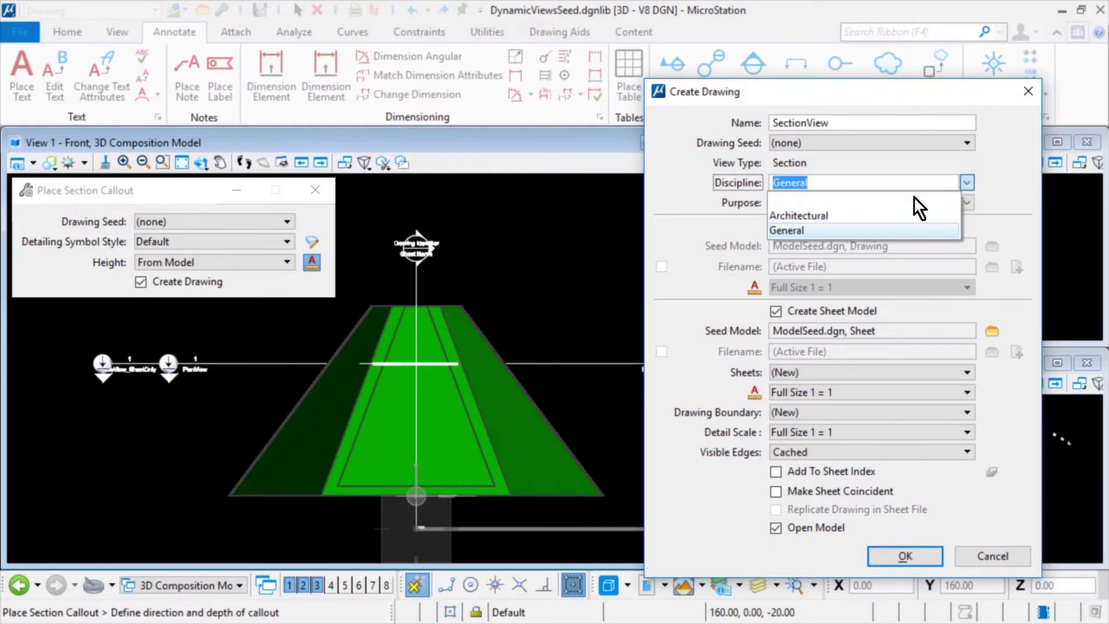
click(902, 215)
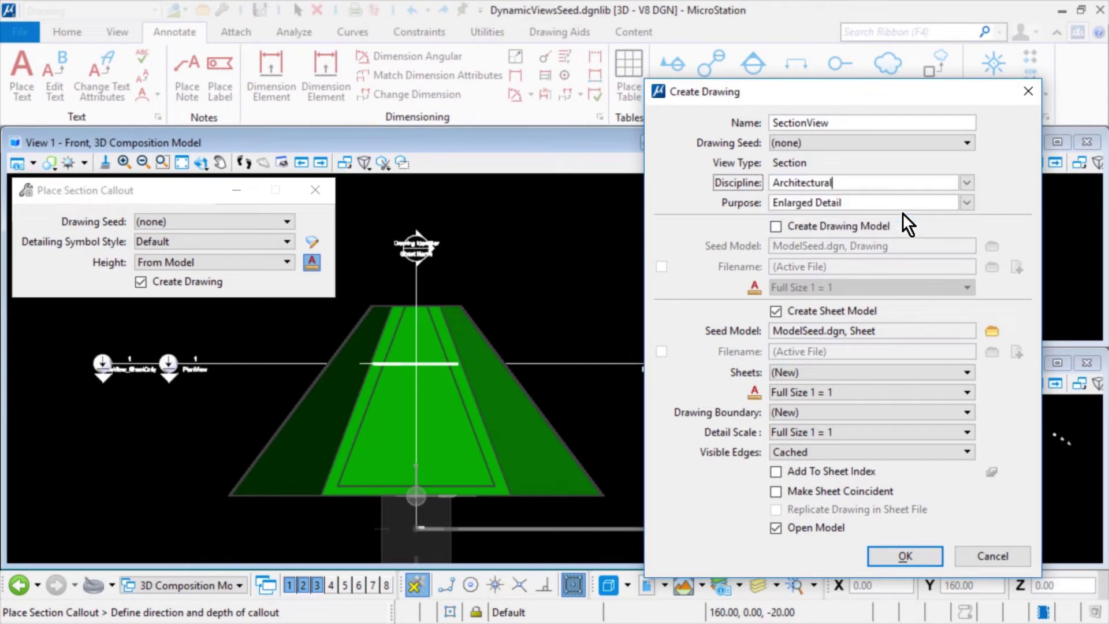
click(967, 202)
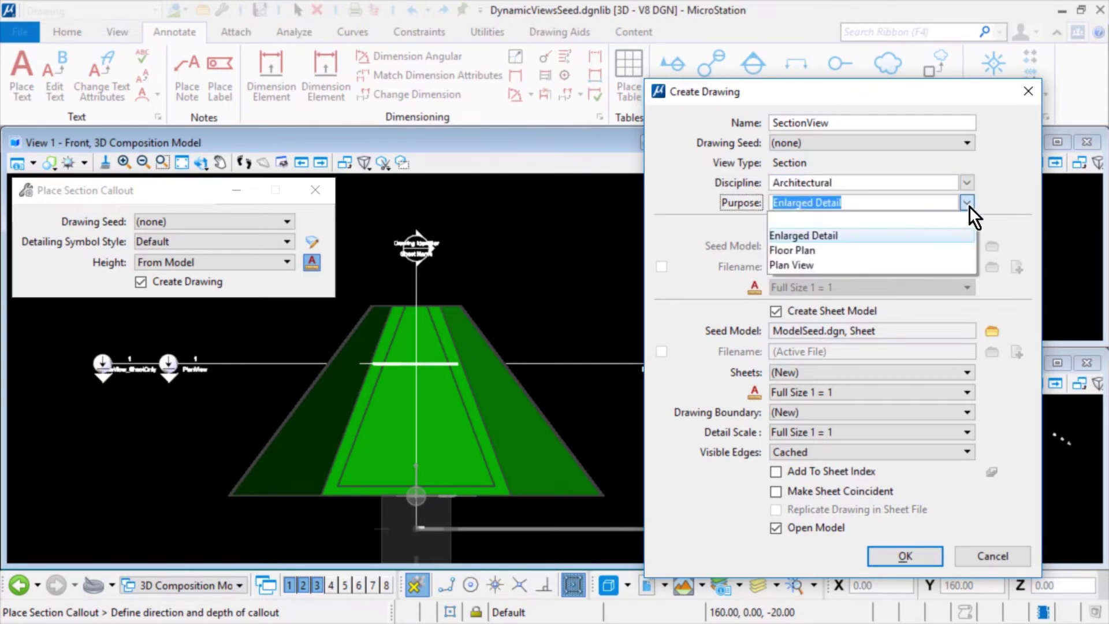
click(898, 204)
key(BackSpace)
key(BackSpace)
key(BackSpace)
key(BackSpace)
key(BackSpace)
key(BackSpace)
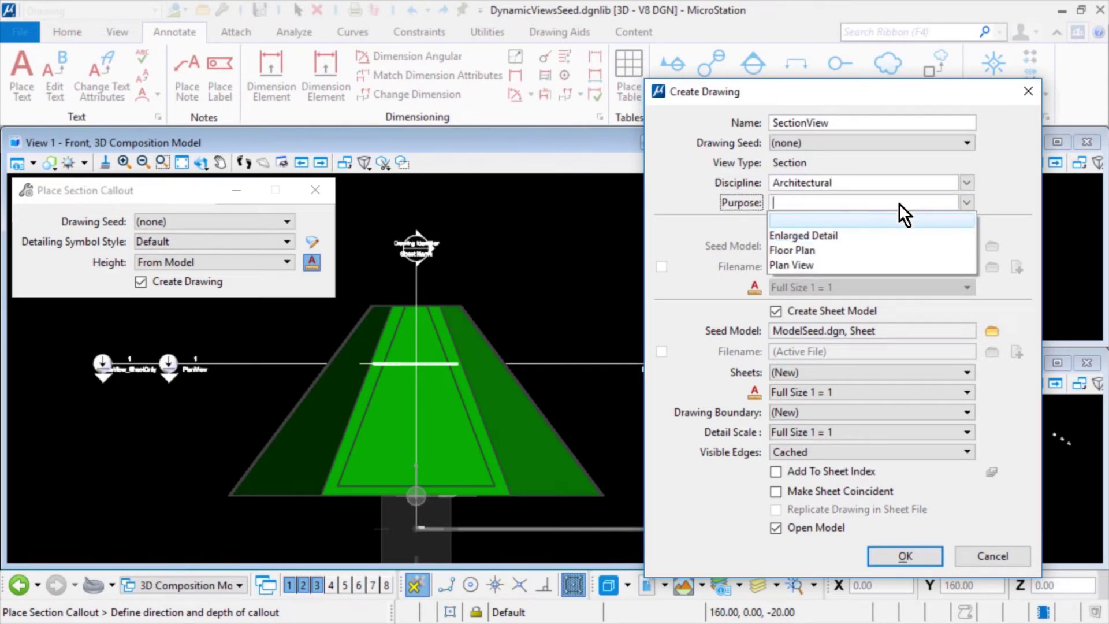
text(Section)
click(970, 202)
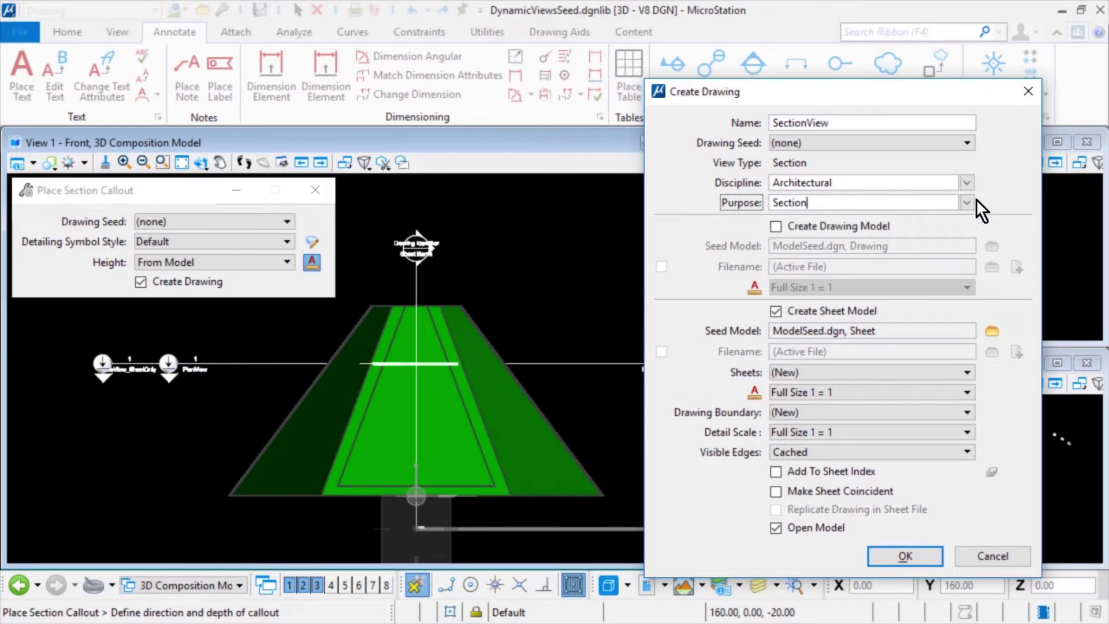
click(776, 226)
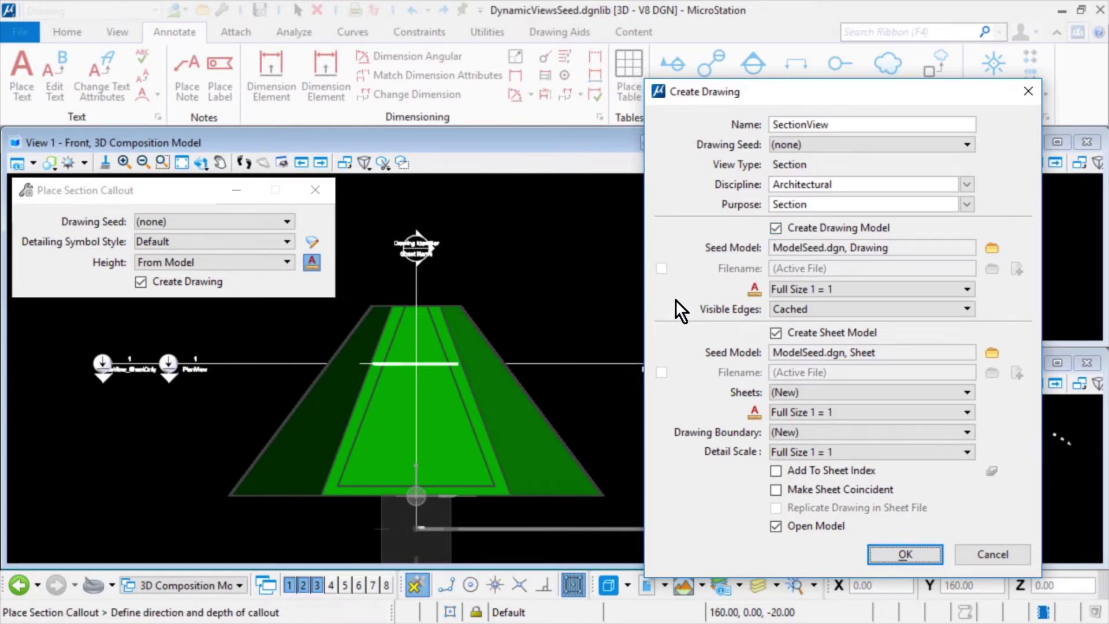
click(787, 312)
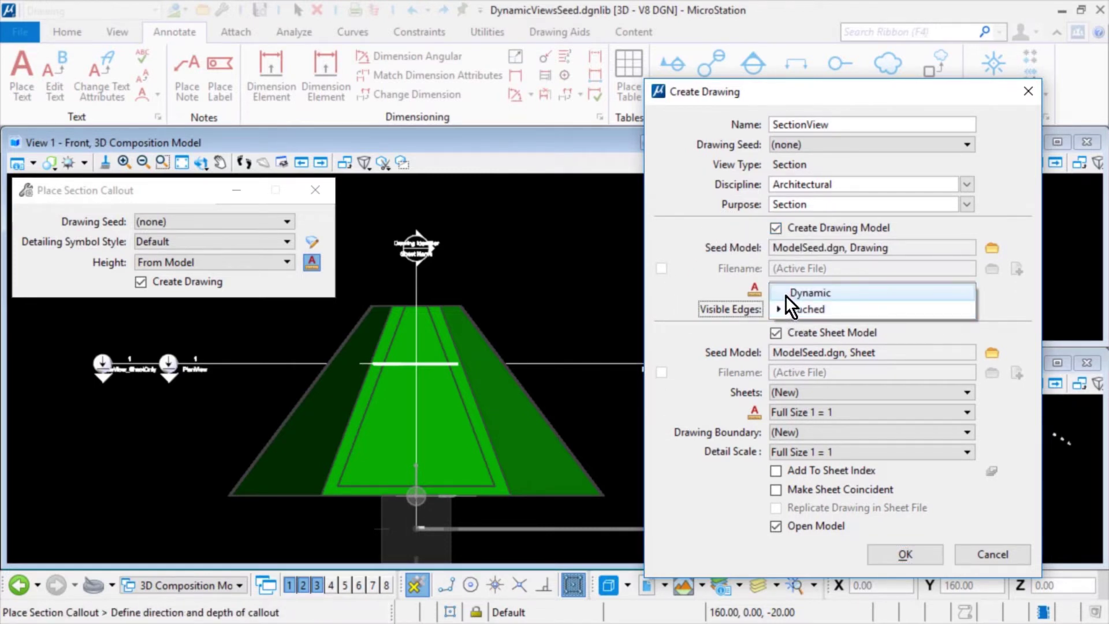
click(786, 295)
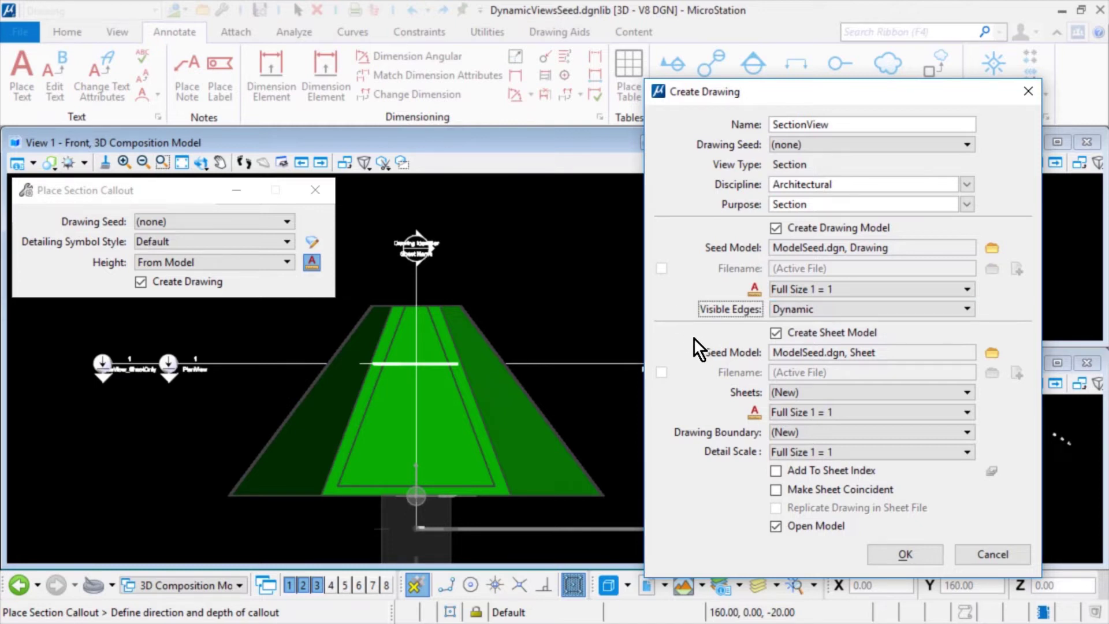
click(895, 562)
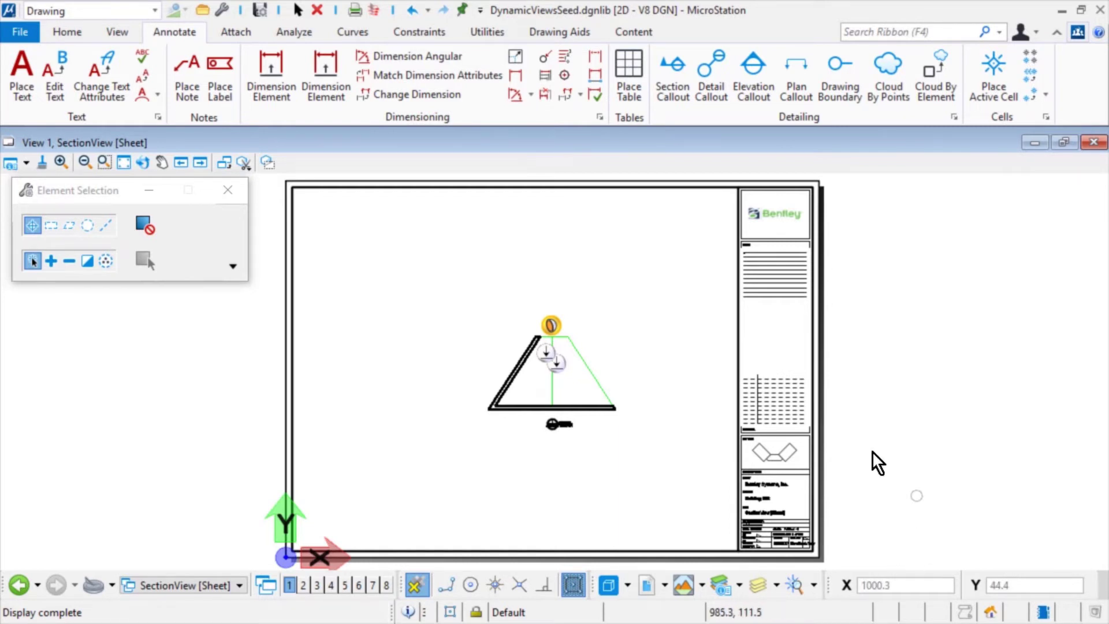
Stretch the drawing boundary's top-right and bottom-left corners out to the sheet's corners.
click(551, 424)
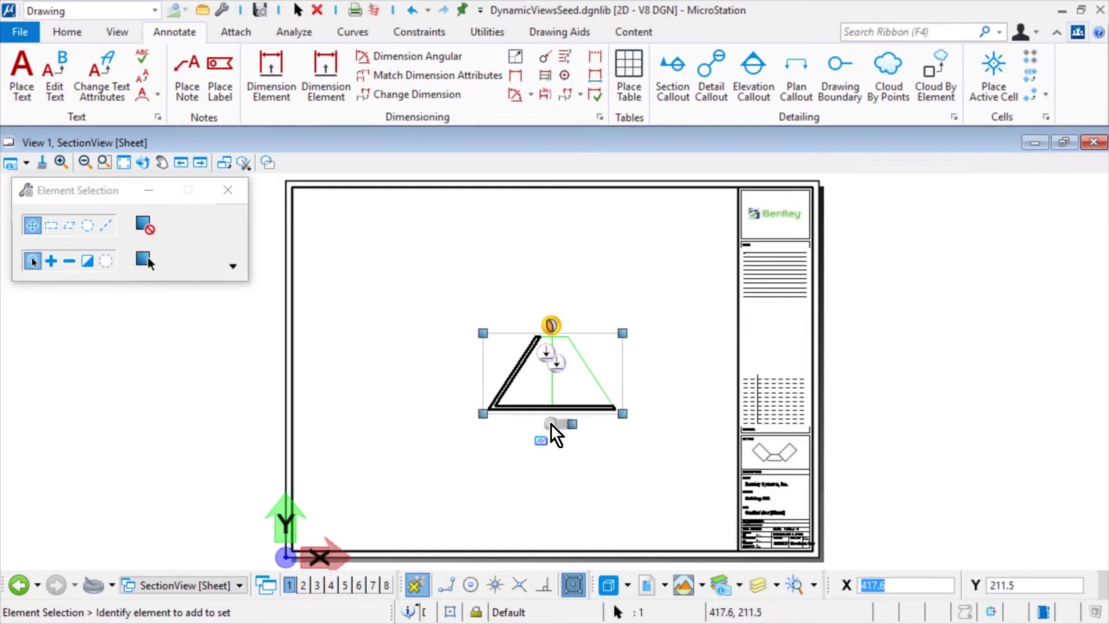
drag(622, 332, 737, 188)
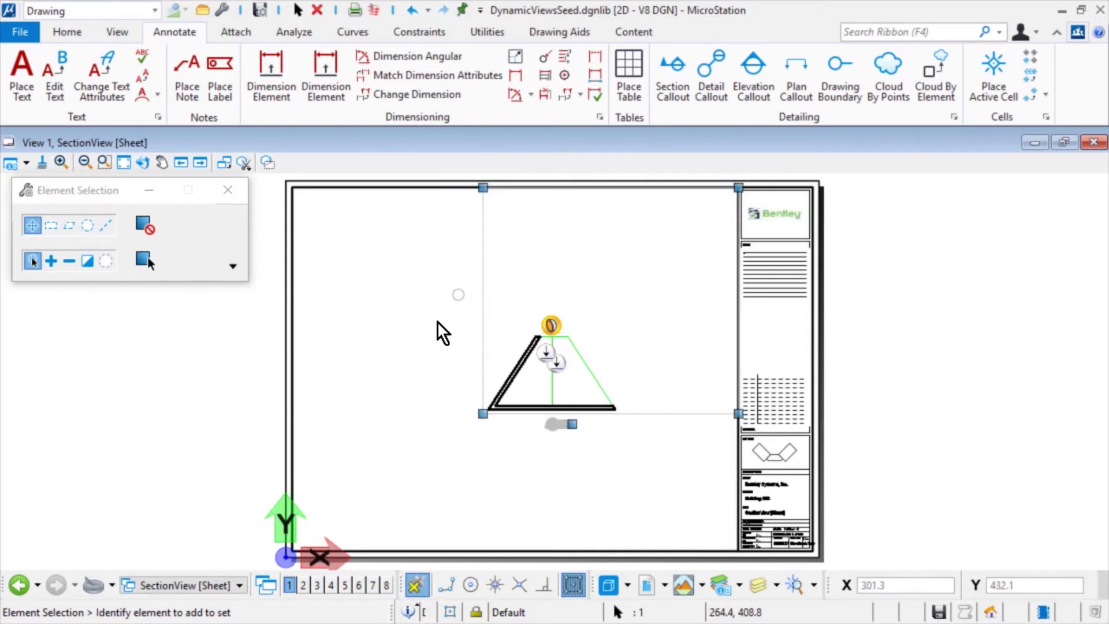
mouse_move(482, 412)
mouse_down()
mouse_move(389, 461)
mouse_move(289, 554)
mouse_up()
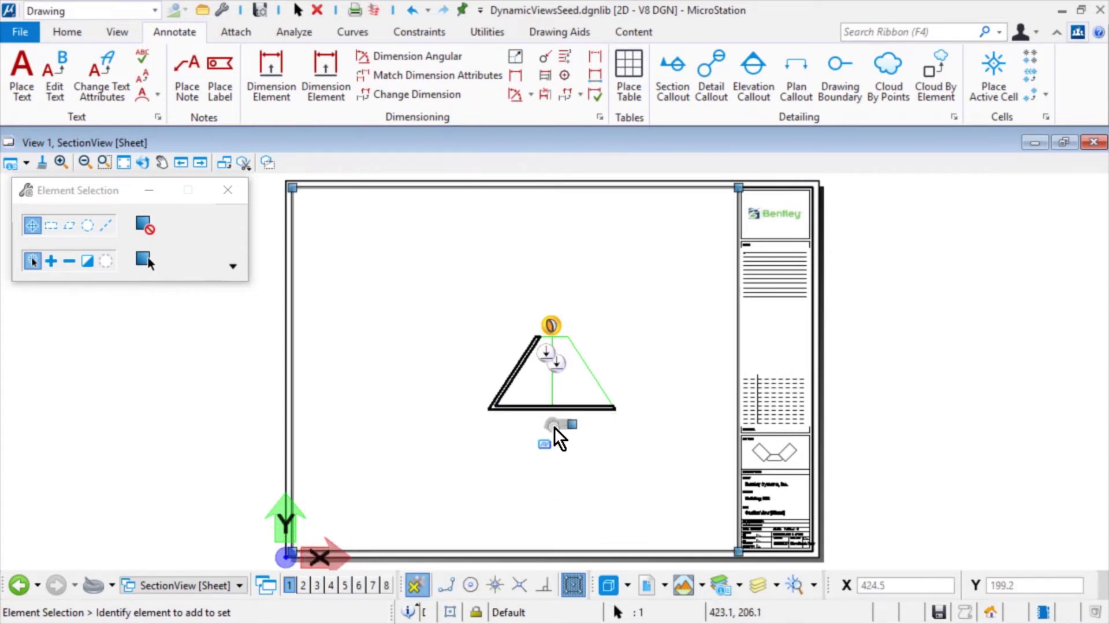
drag(559, 427, 552, 551)
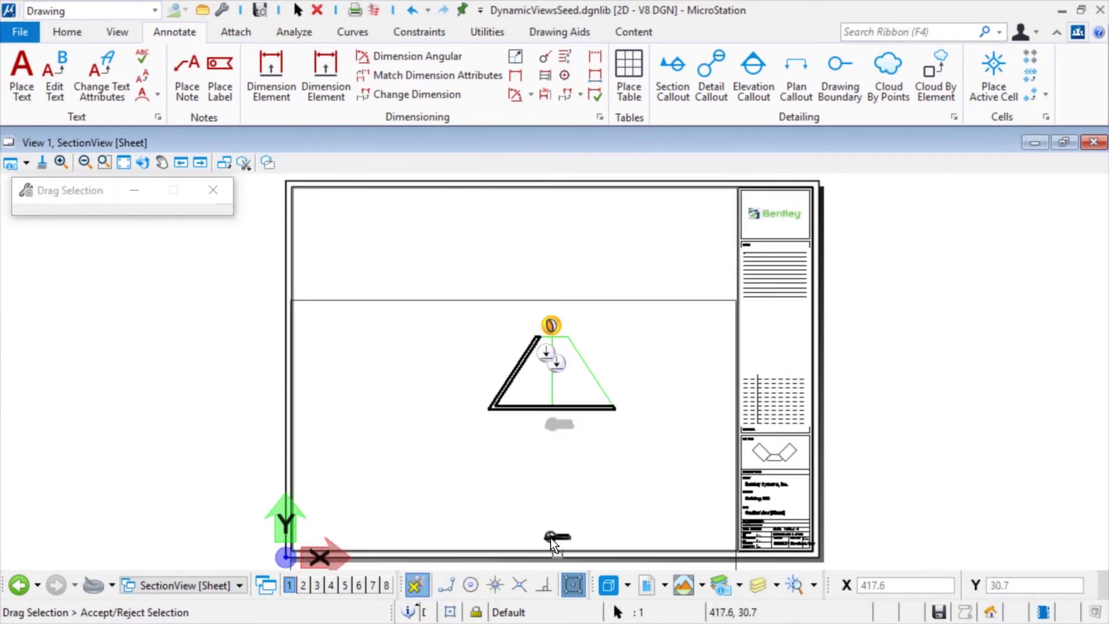
click(552, 542)
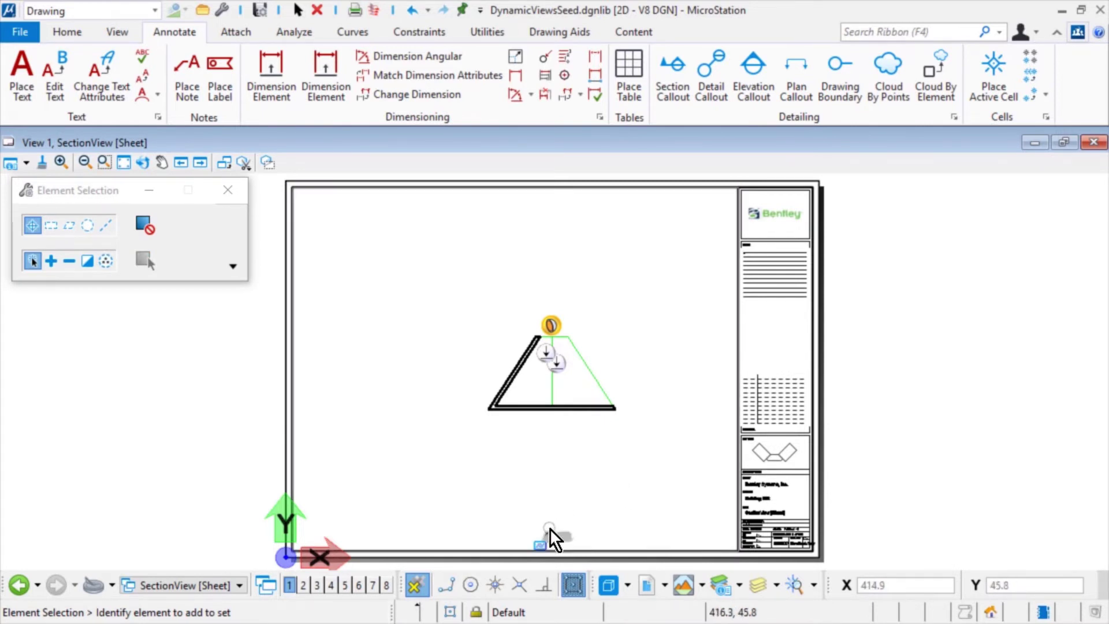
mouse_move(552, 551)
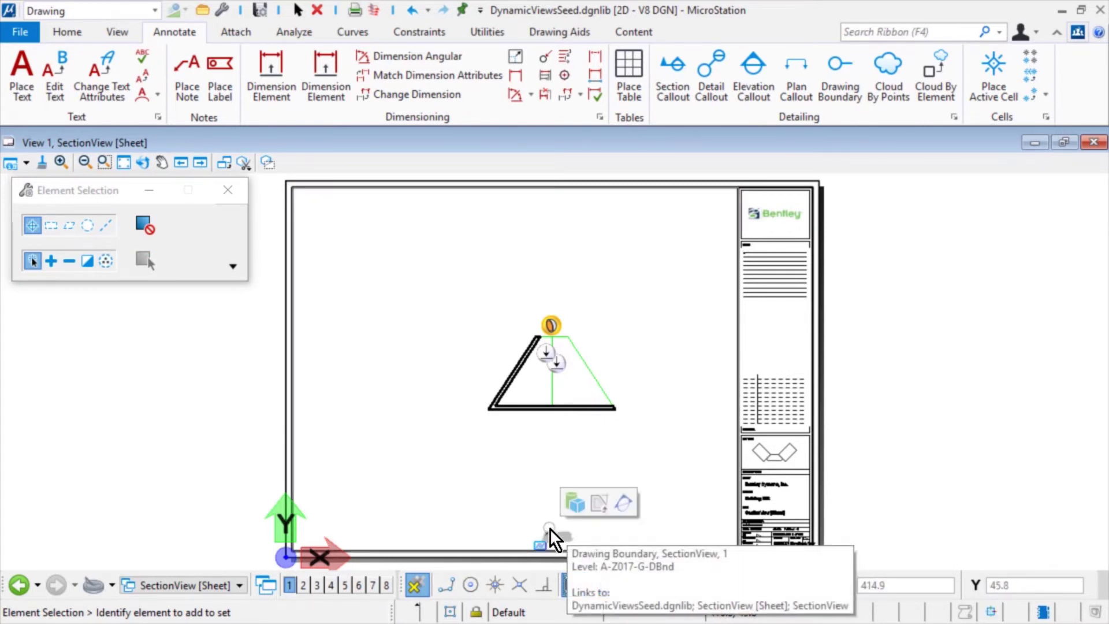
Open the SectionView drawing model from the callout and pan to frame the section.
click(600, 511)
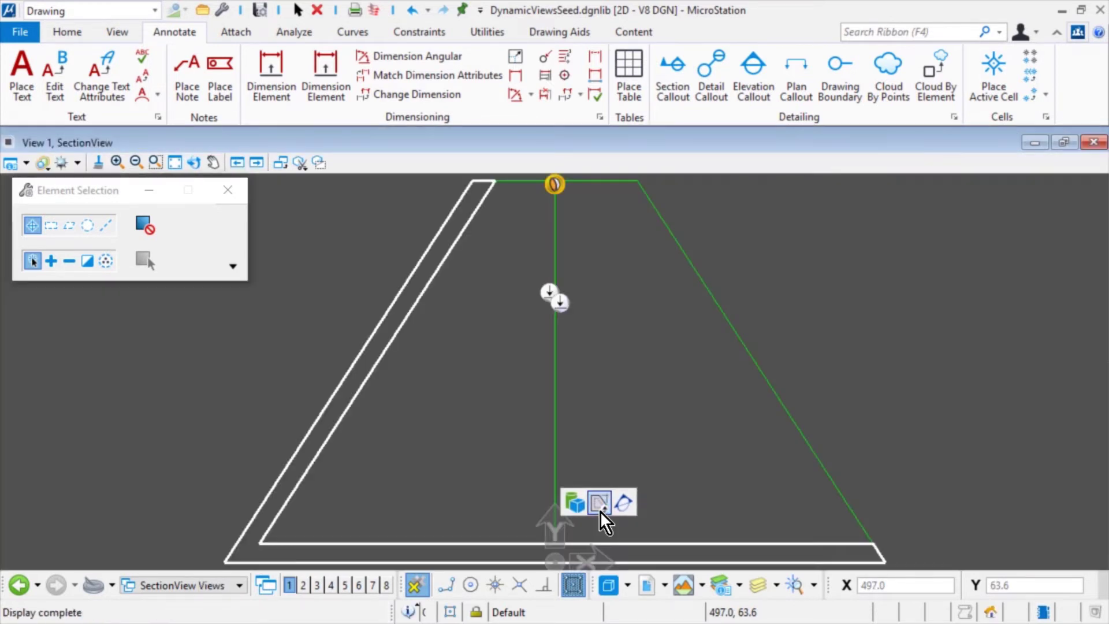
scroll(849, 338, down, 1)
scroll(850, 339, down, 1)
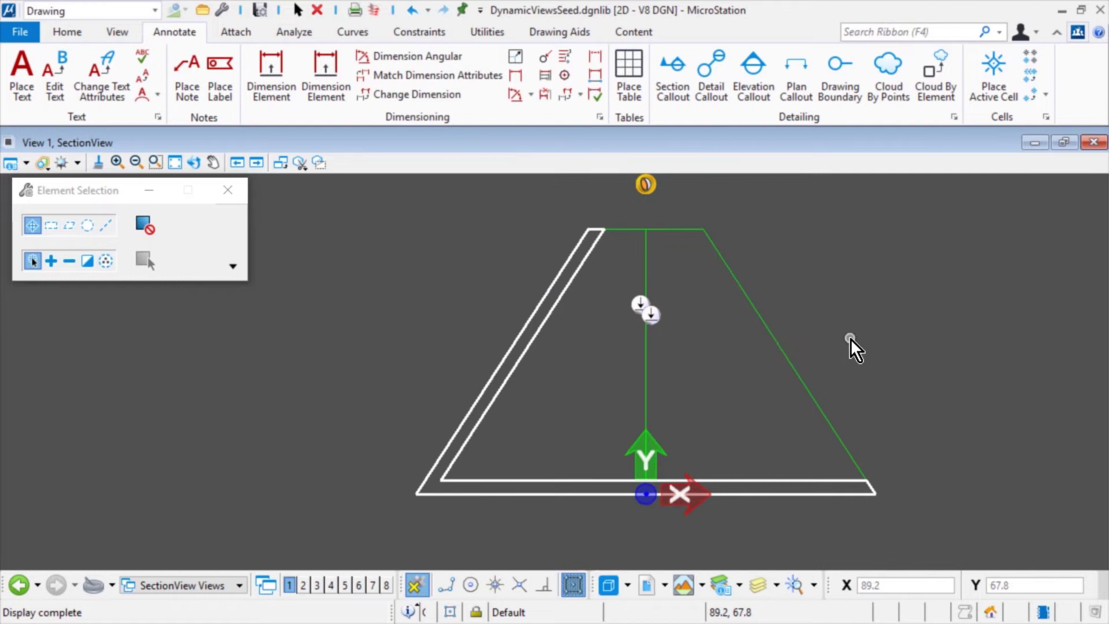
middle_drag(850, 338, 800, 357)
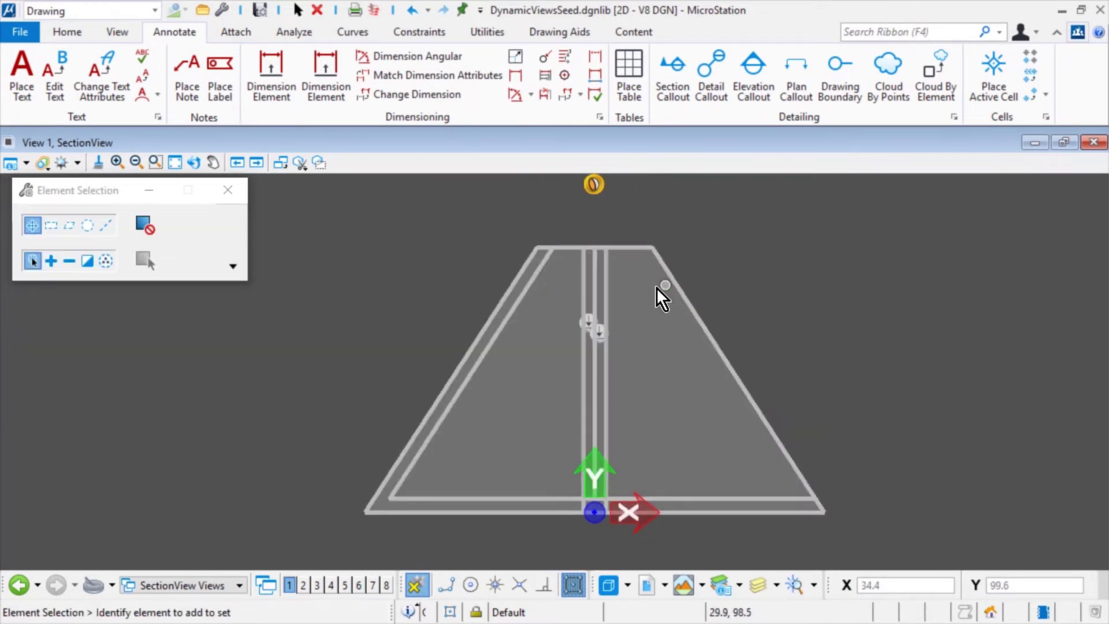
Set the reference presentation to Section_Foward forward and Section_Cut cut, pushed to the saved view.
right_click(655, 287)
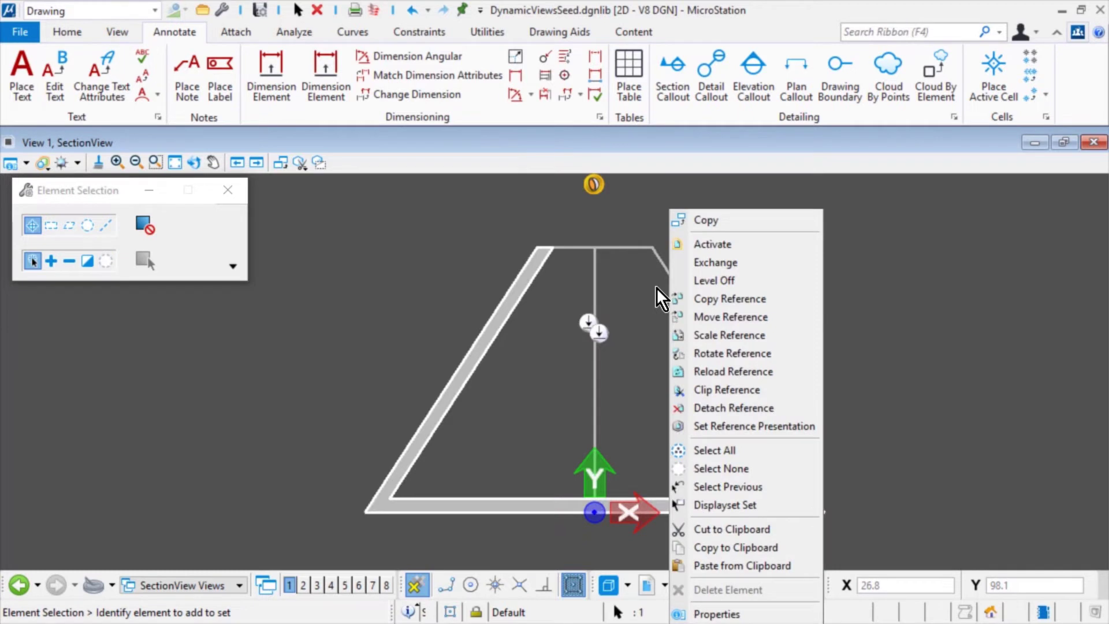
click(796, 421)
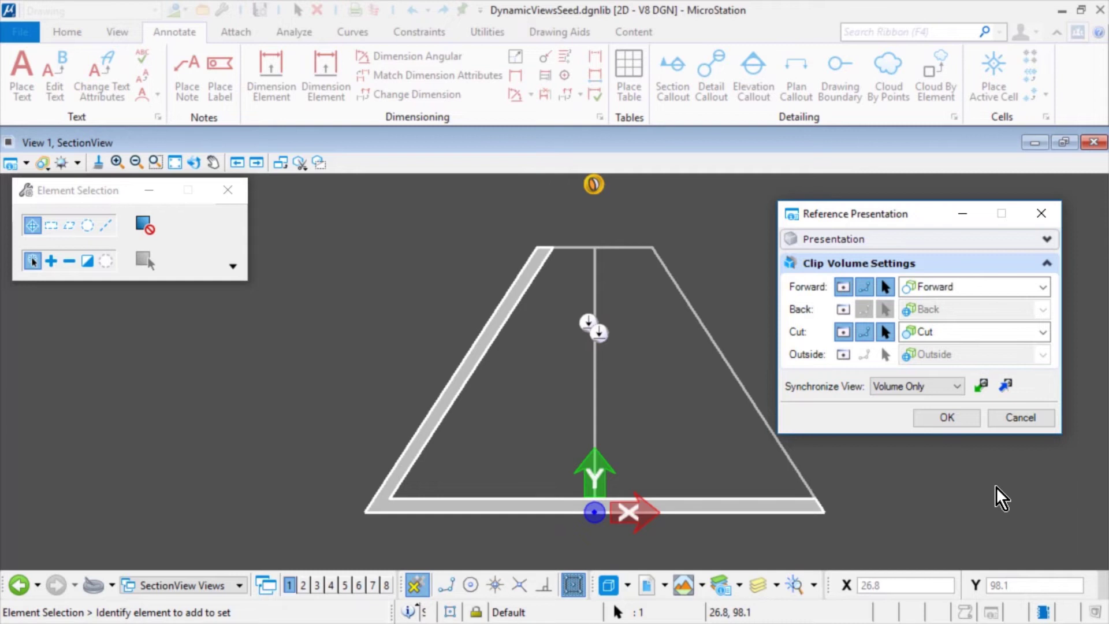
click(1044, 287)
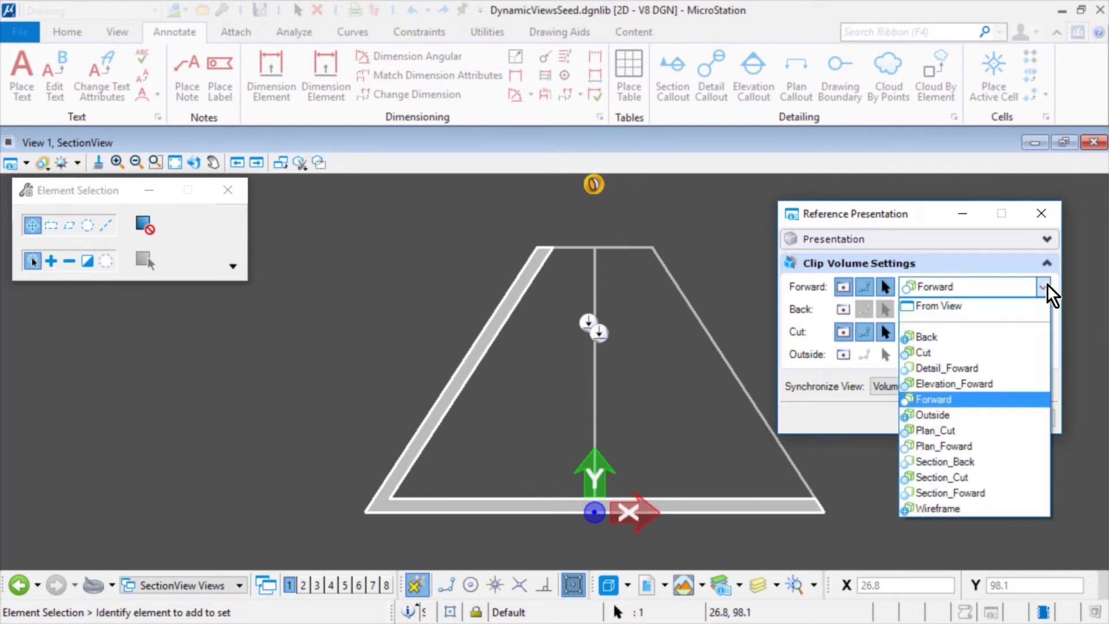
click(996, 493)
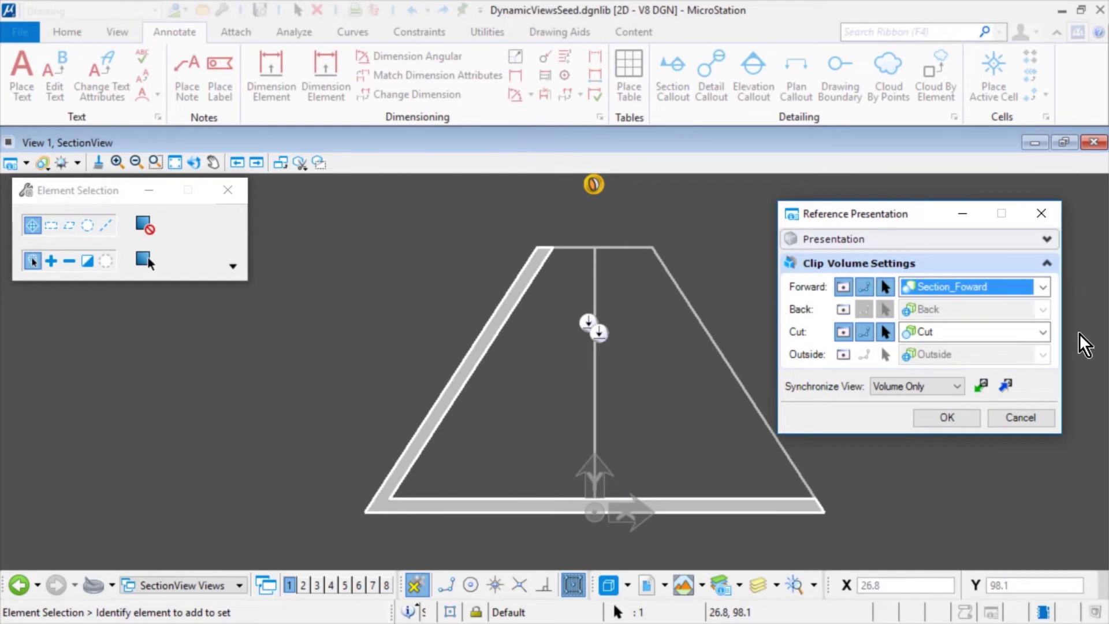
click(1042, 331)
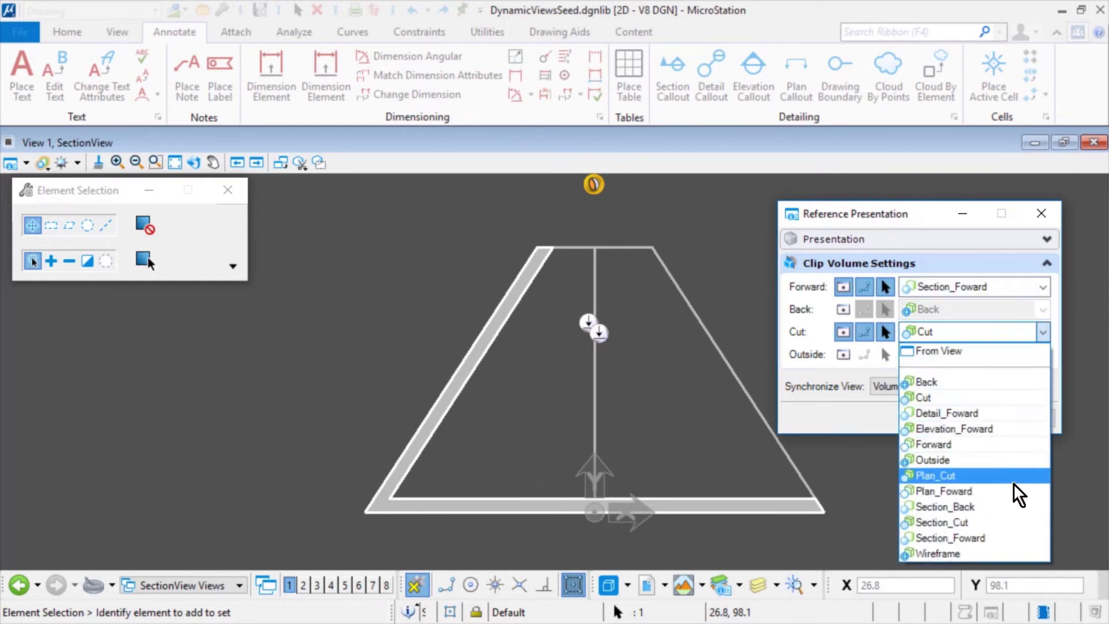
click(1015, 522)
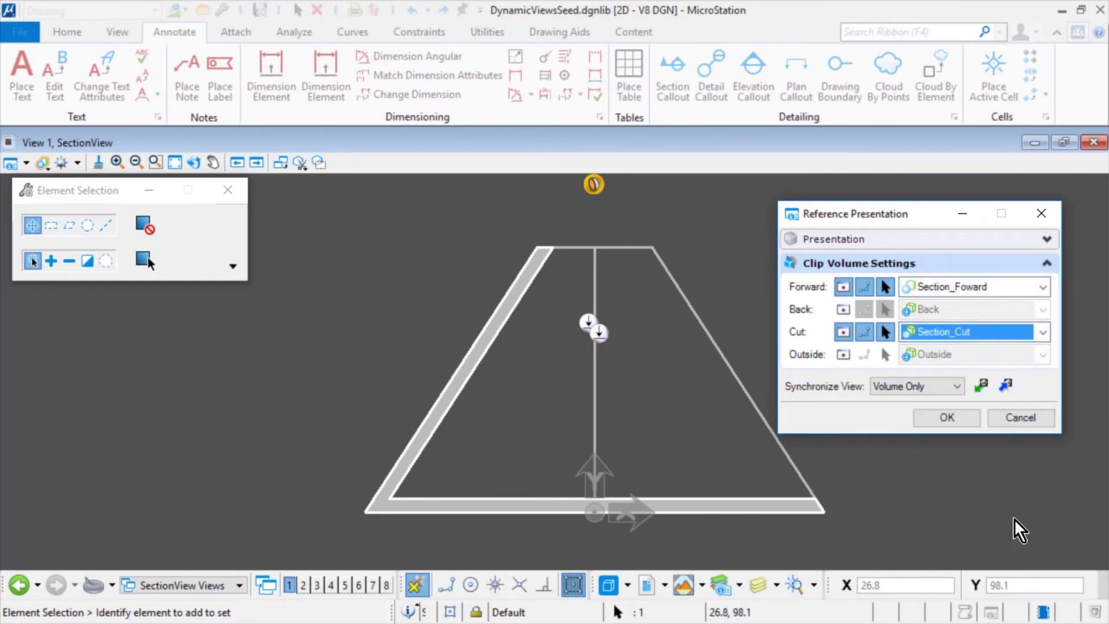
click(1007, 386)
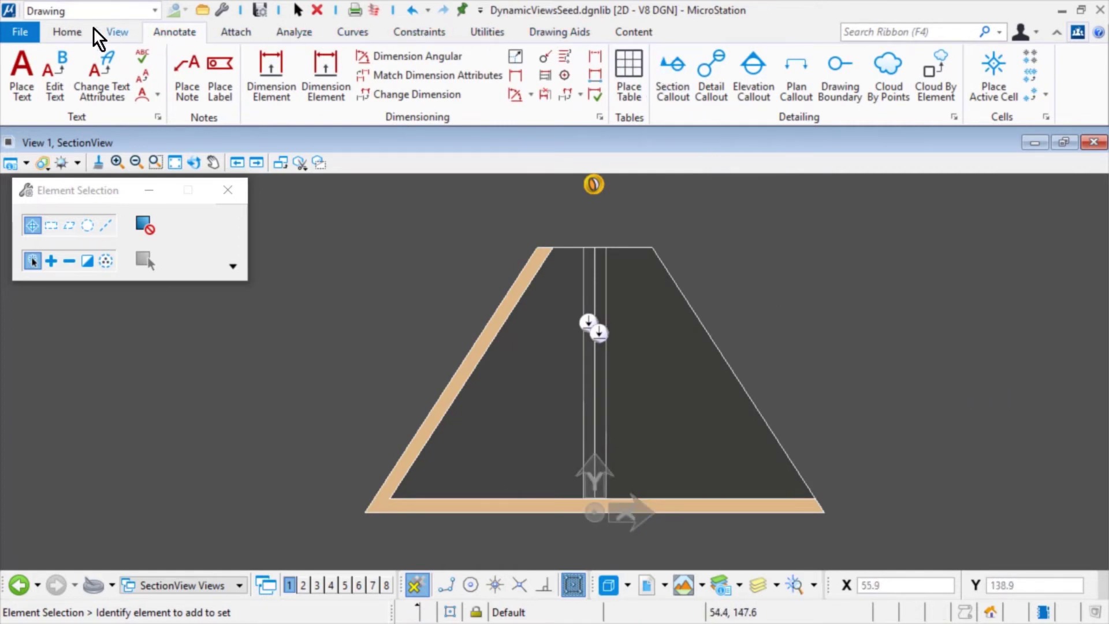
Return to the 3D Composition Model through Home > Models and close the Models list.
click(65, 32)
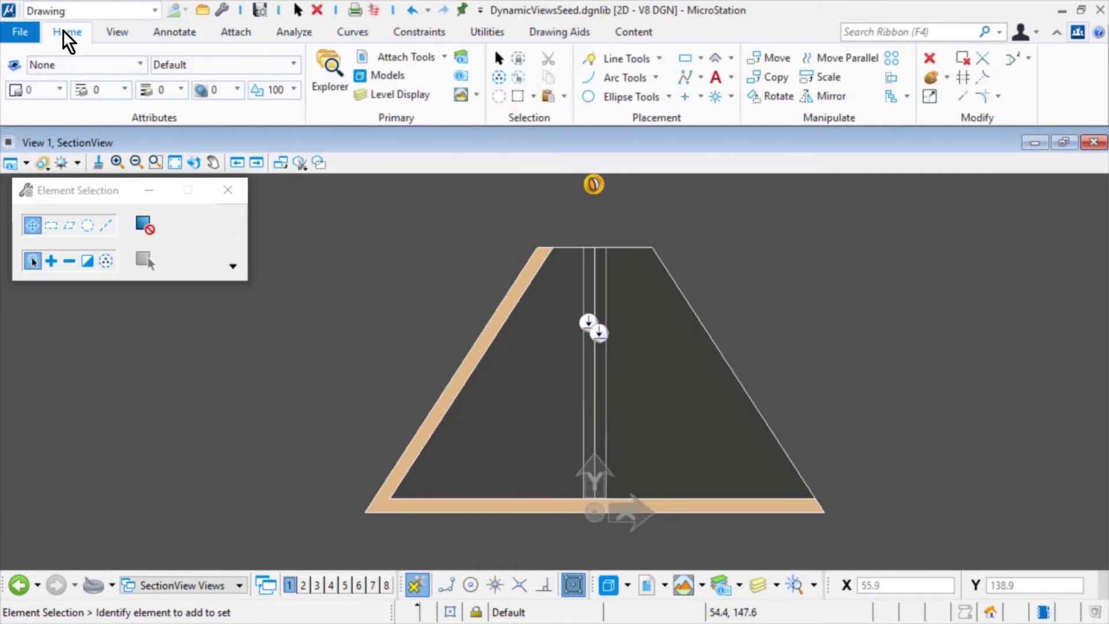
click(394, 78)
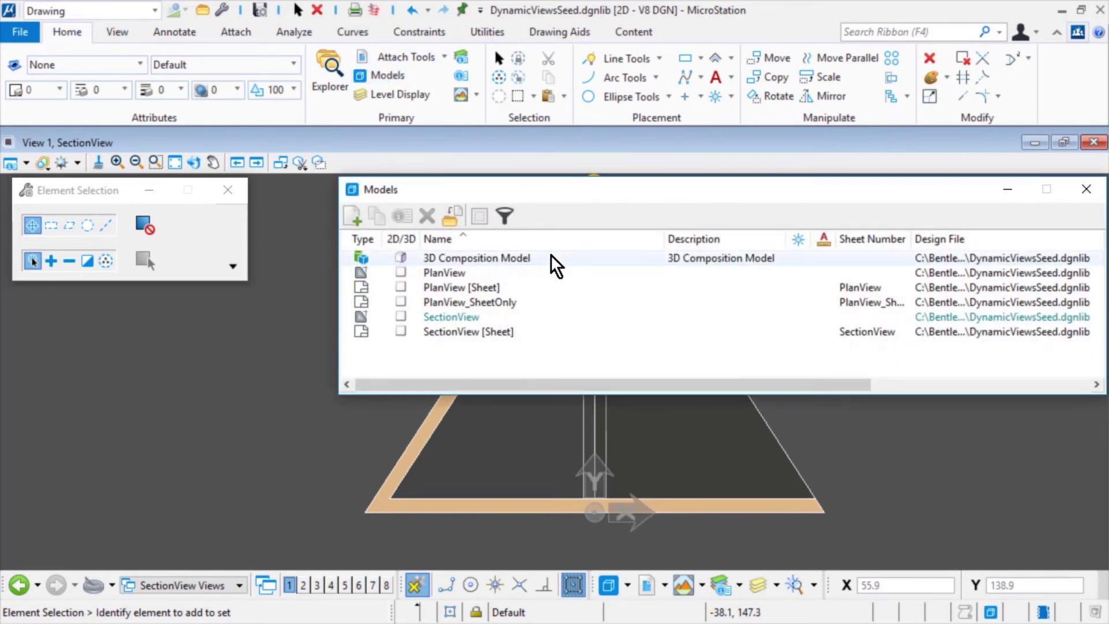
click(556, 266)
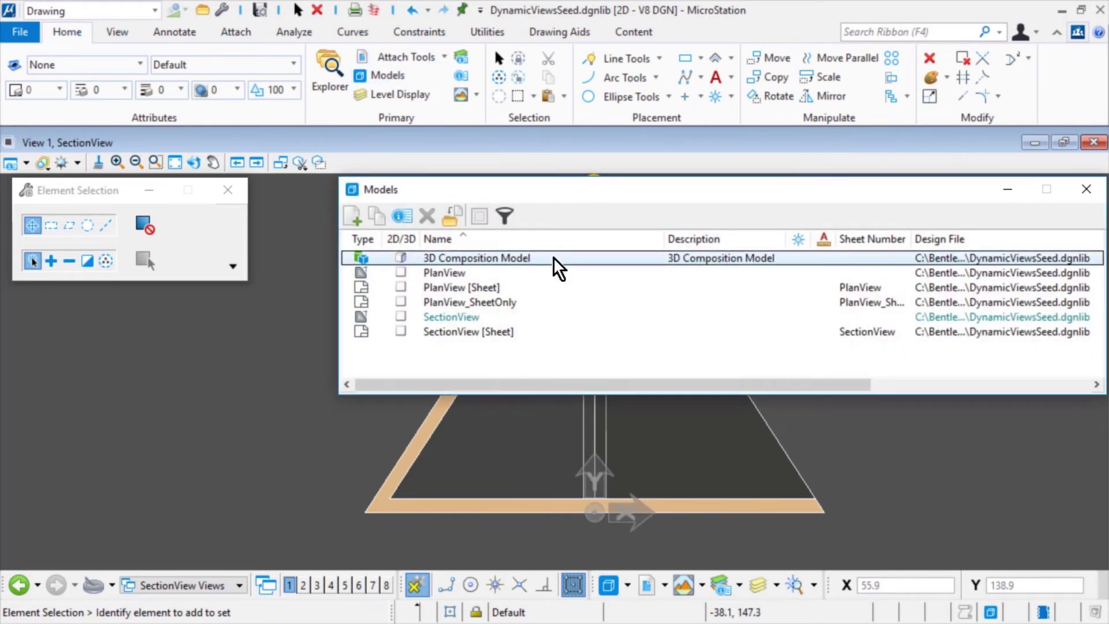
double_click(556, 265)
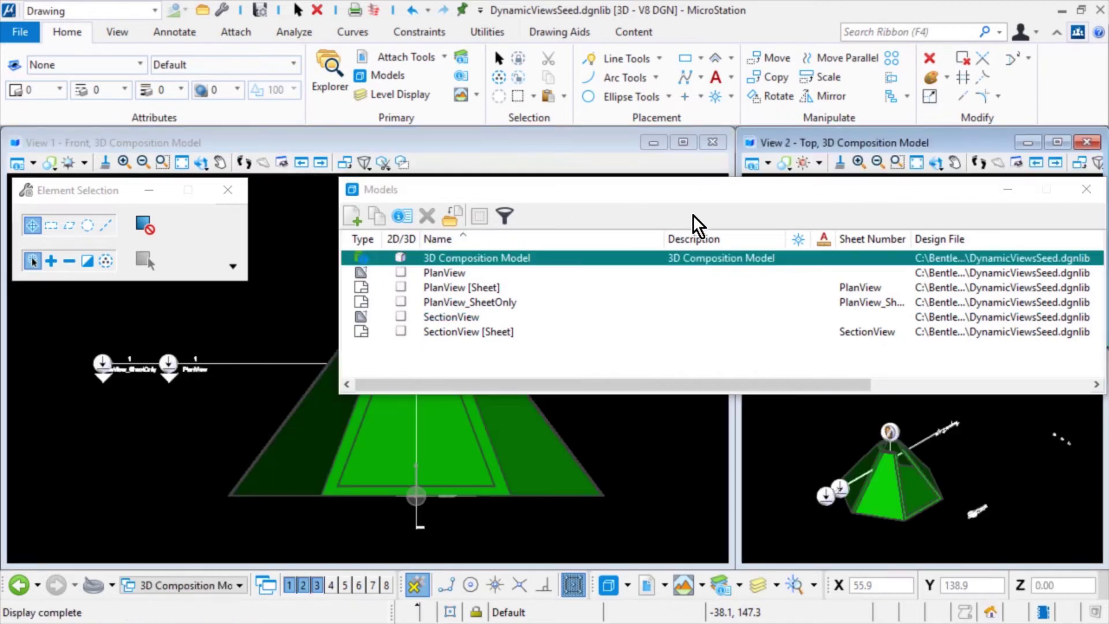
click(1085, 189)
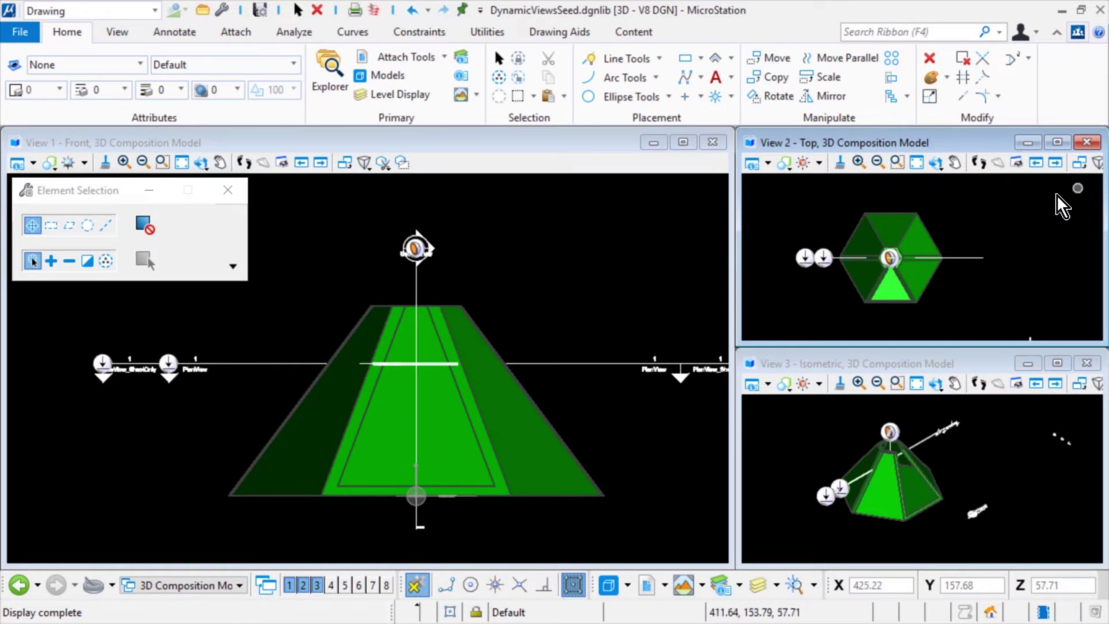
Start the Section Callout tool again from the Annotate tab's Detailing group.
click(181, 32)
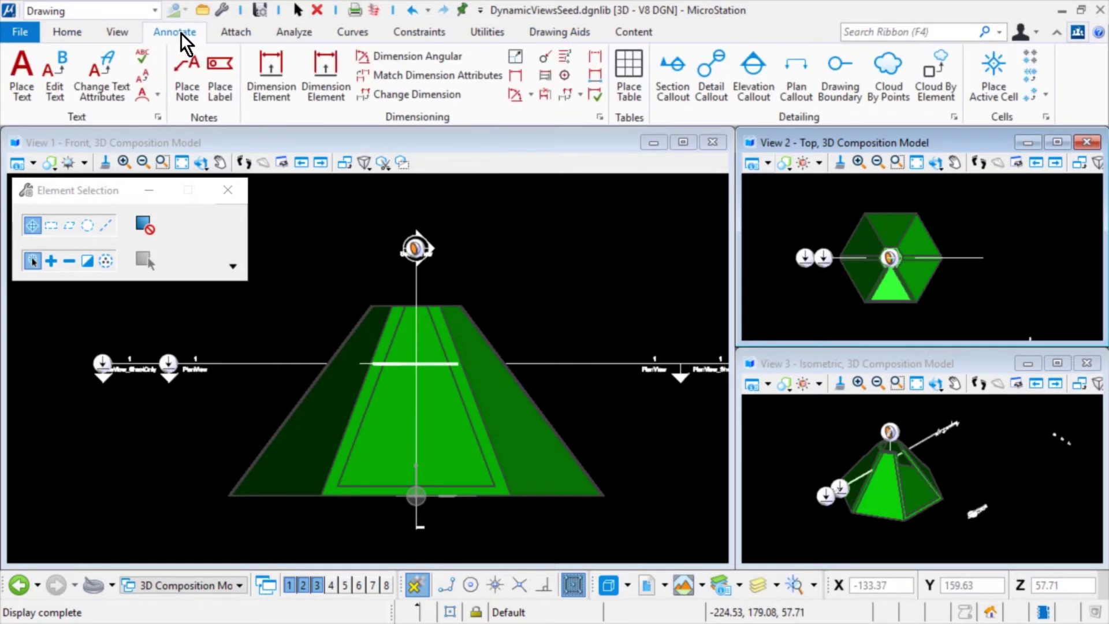
click(674, 91)
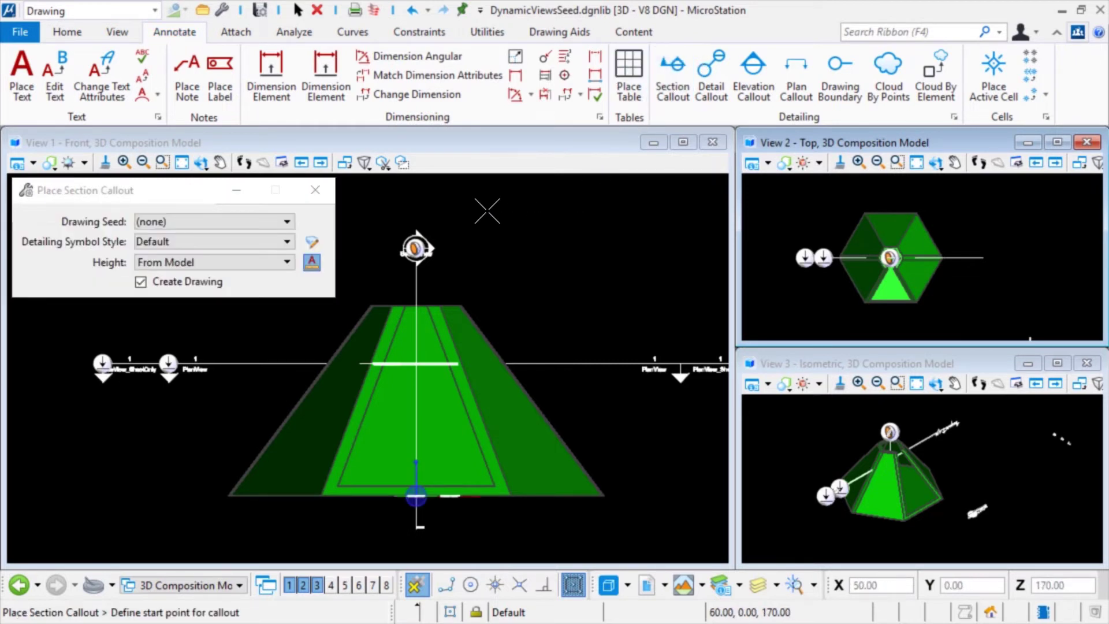
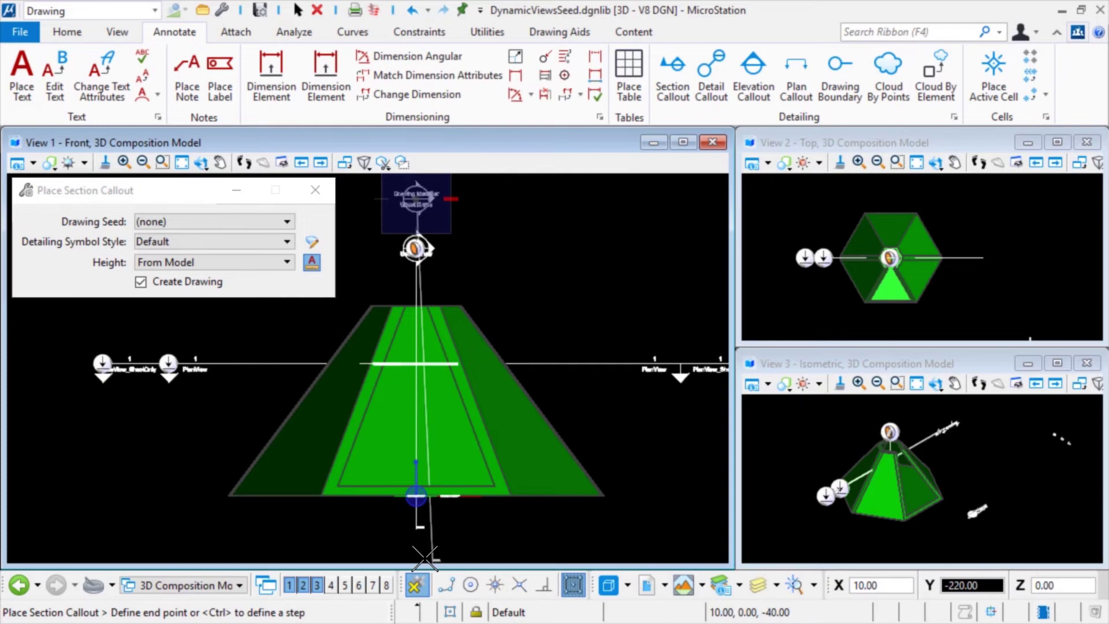
Place the vertical section callout through the pyramid by fixing its end point, direction and depth.
click(417, 526)
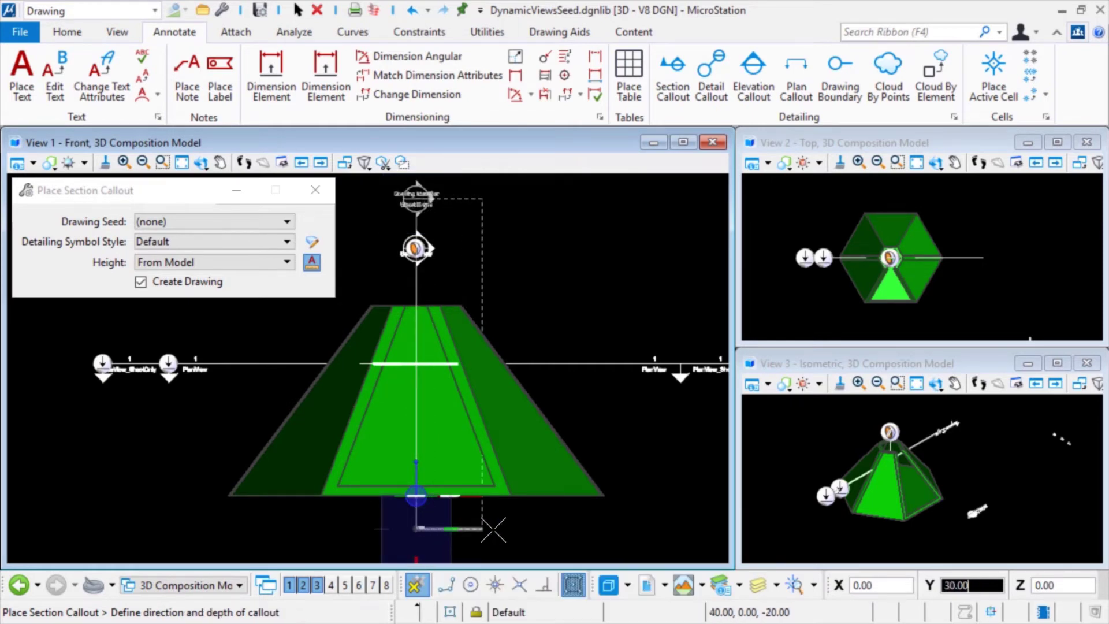
click(679, 522)
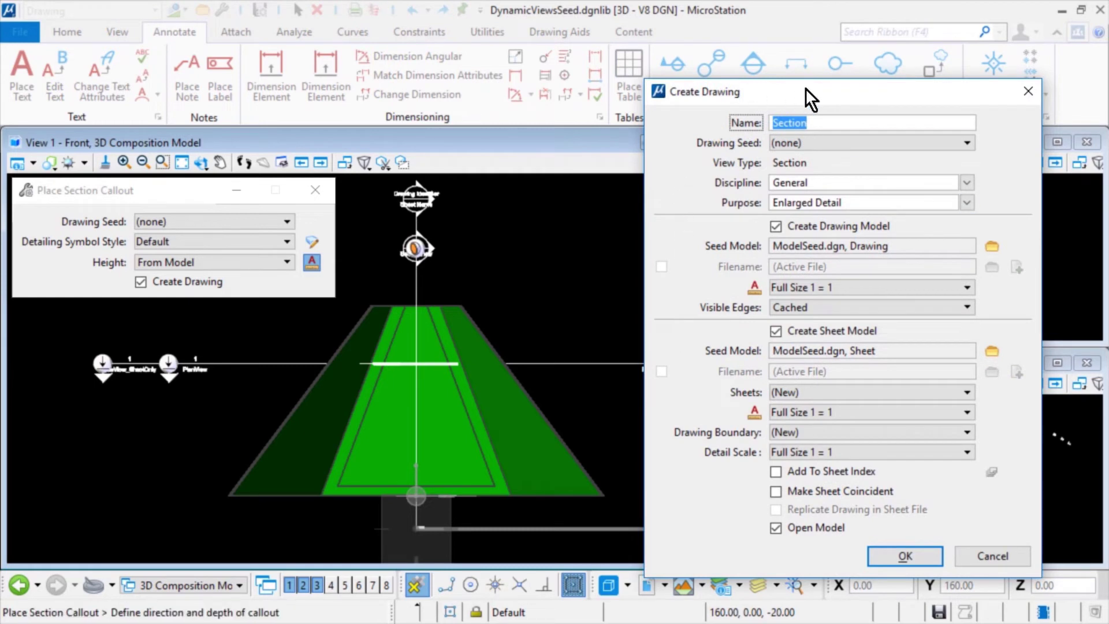
Create SectionView_SheetOnly as an Architectural Section drawing with only a sheet model and Dynamic visible edges.
click(860, 122)
text(Vie)
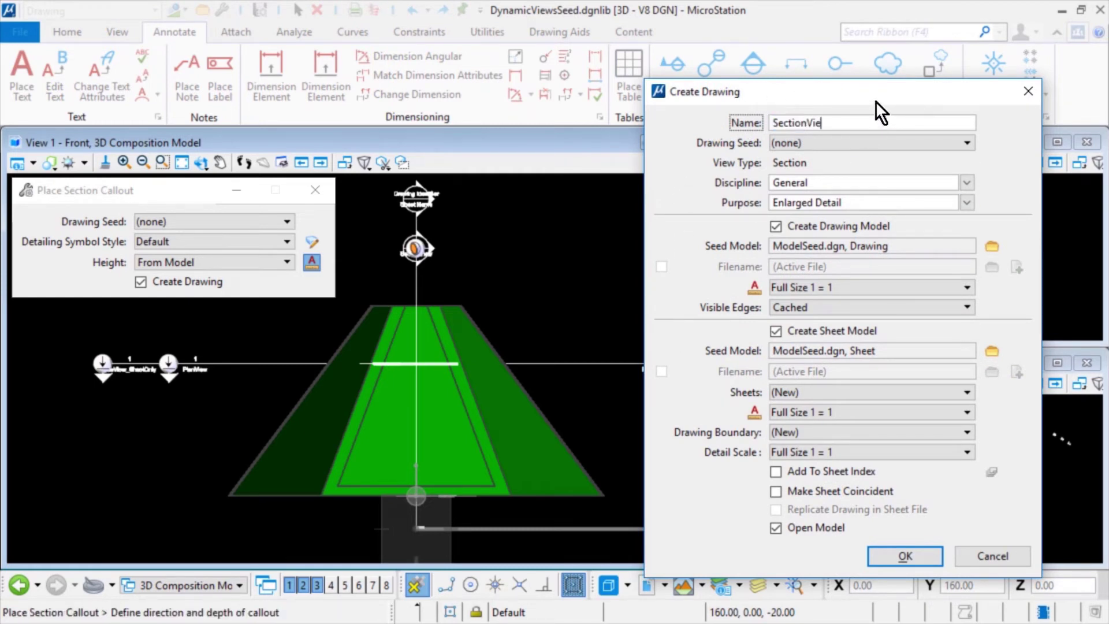
key(BackSpace)
text(ew_SheetOnly)
click(969, 184)
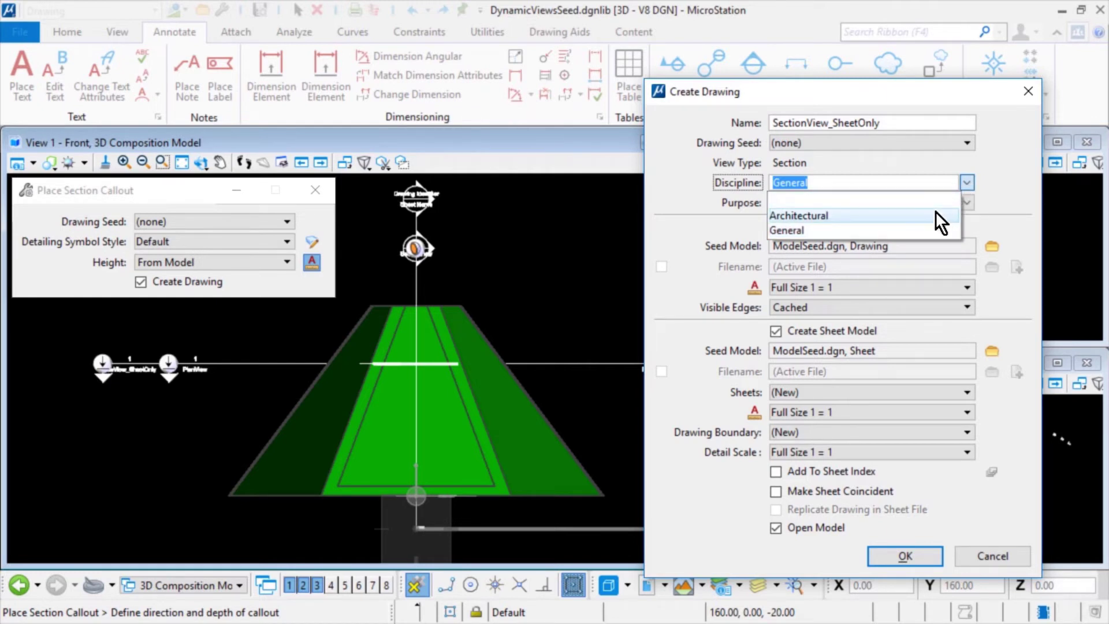
click(935, 211)
click(968, 202)
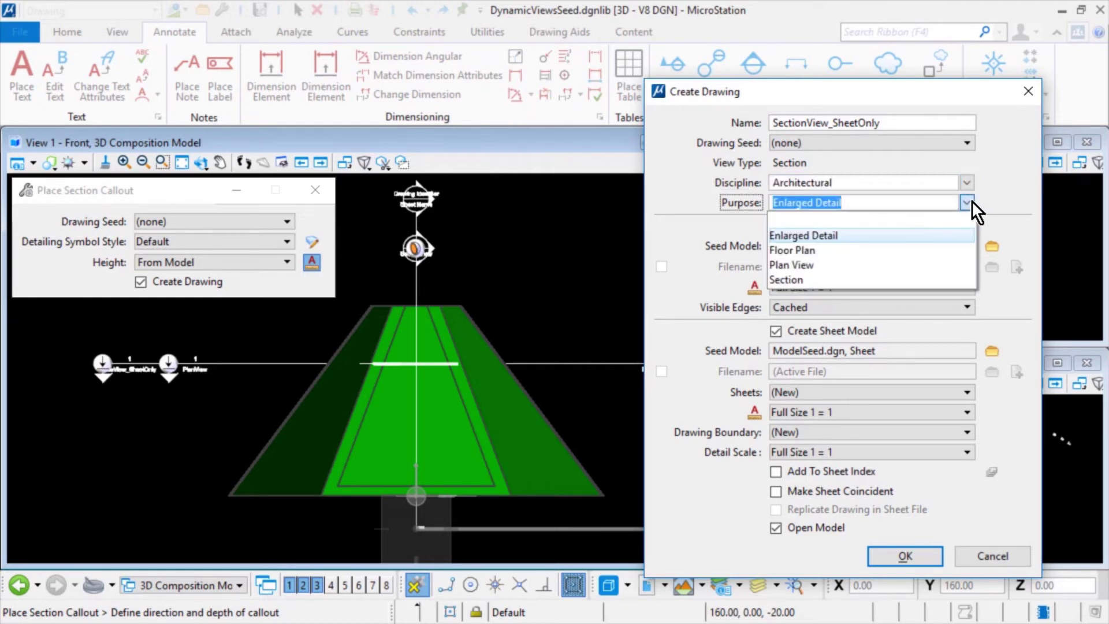
click(801, 280)
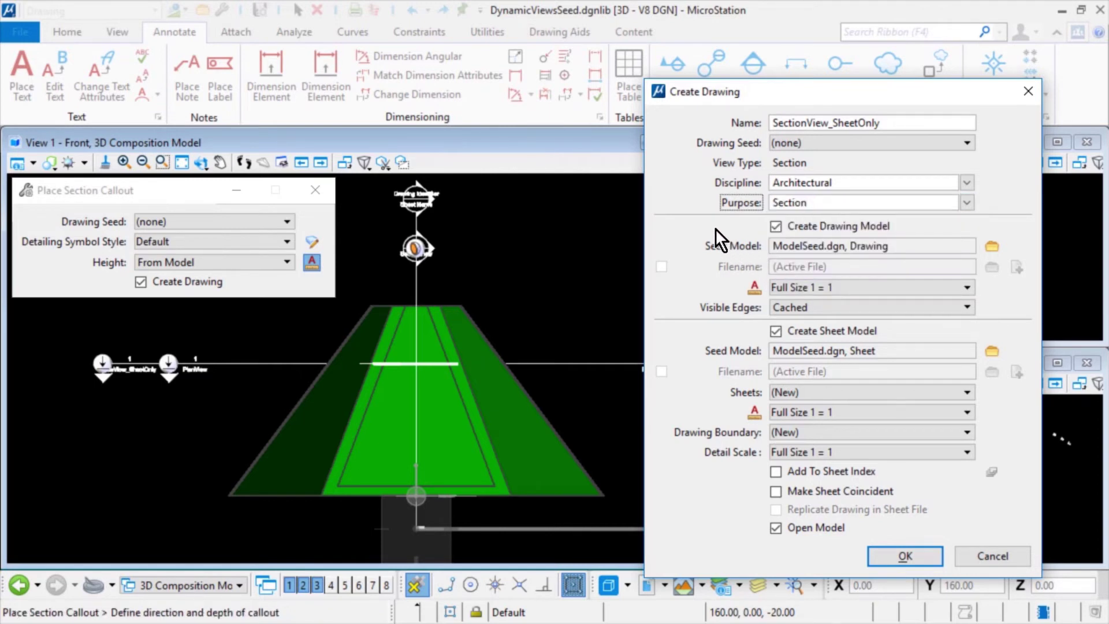
click(776, 227)
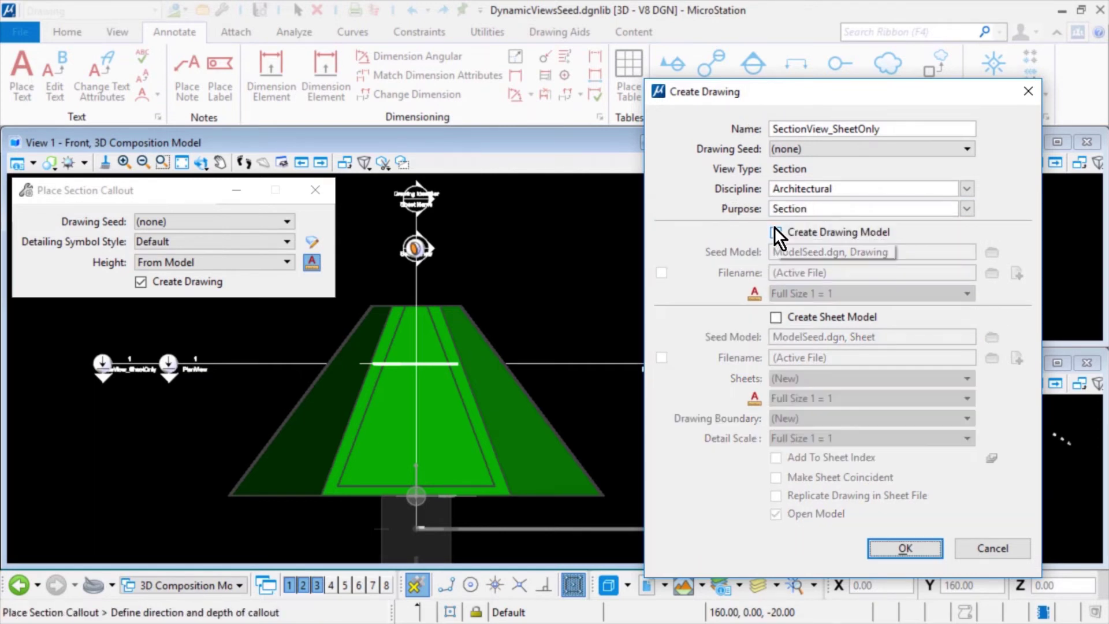
click(777, 314)
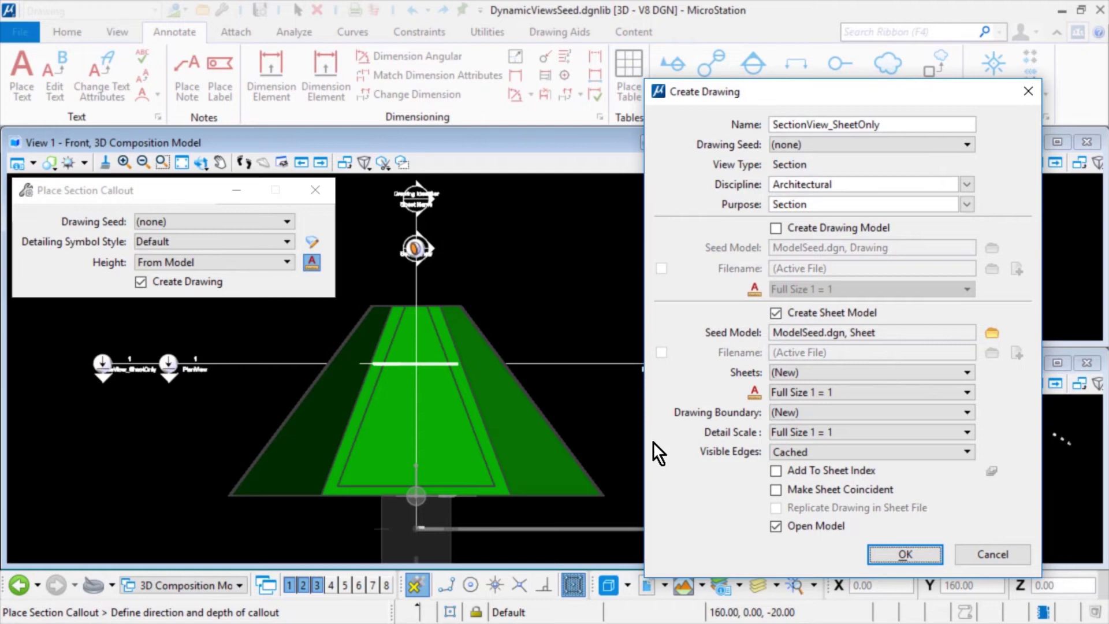
click(798, 451)
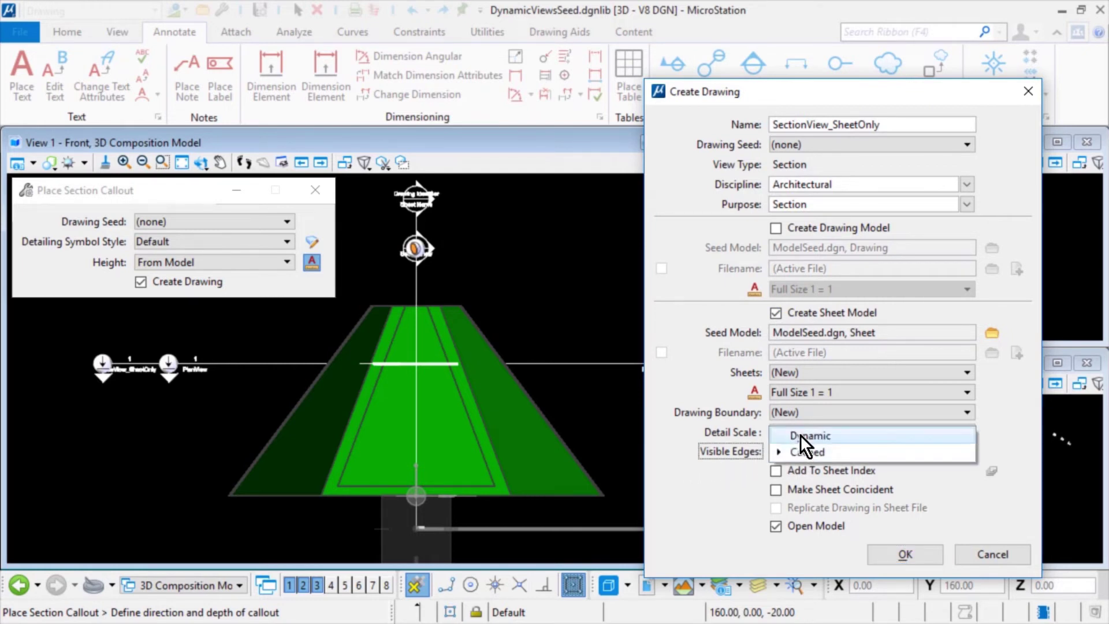
click(800, 434)
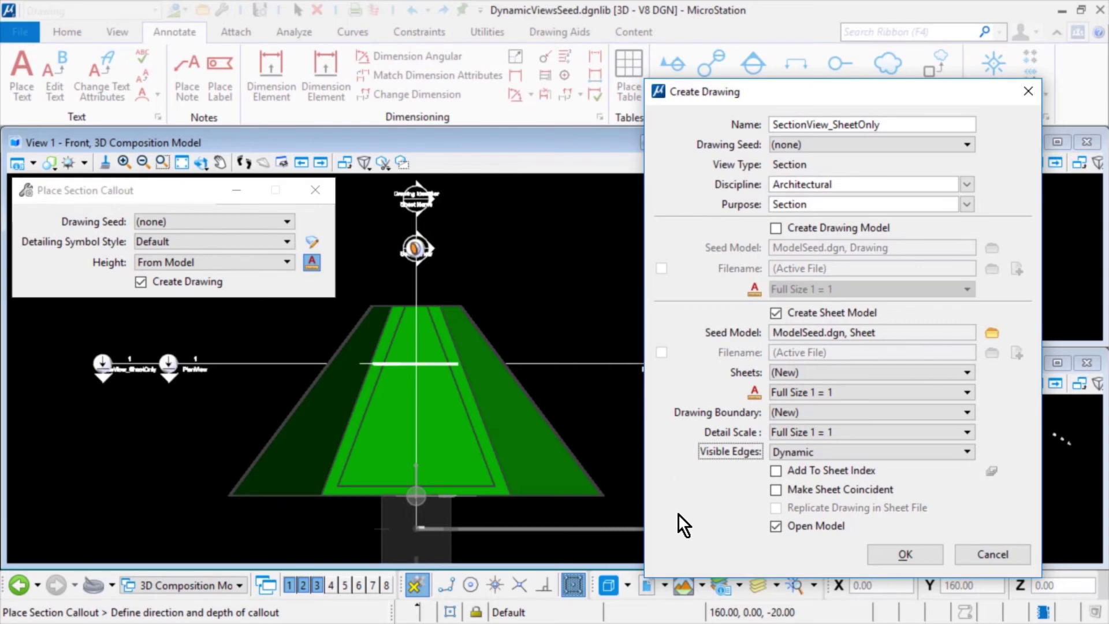
click(872, 550)
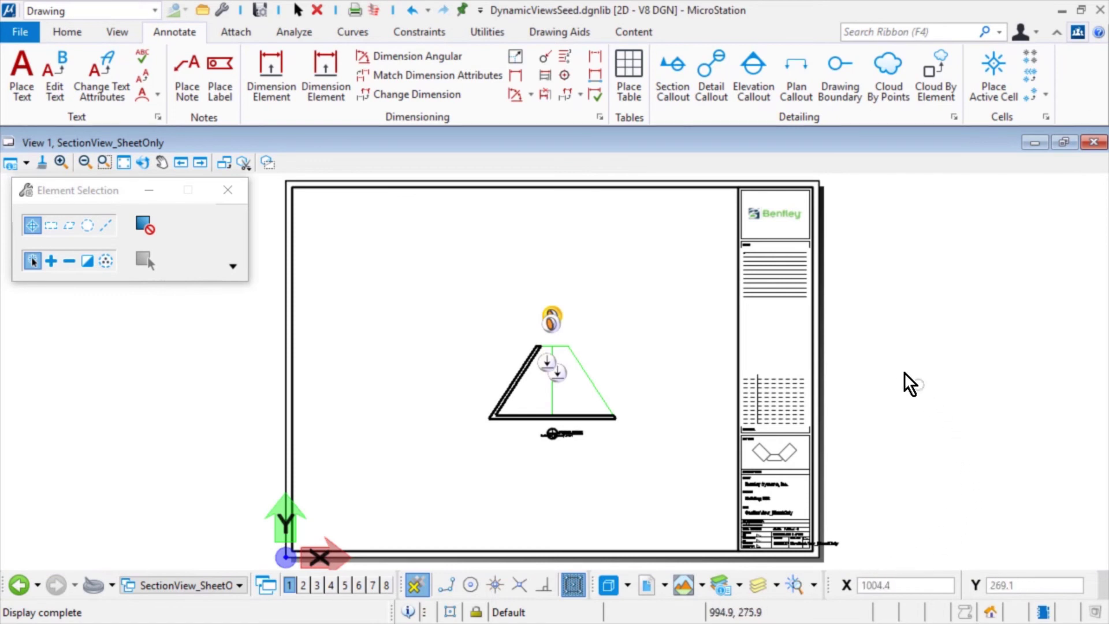
Zoom in on the pyramid section drawing inside the sheet's Bentley border.
right_click(900, 366)
click(770, 352)
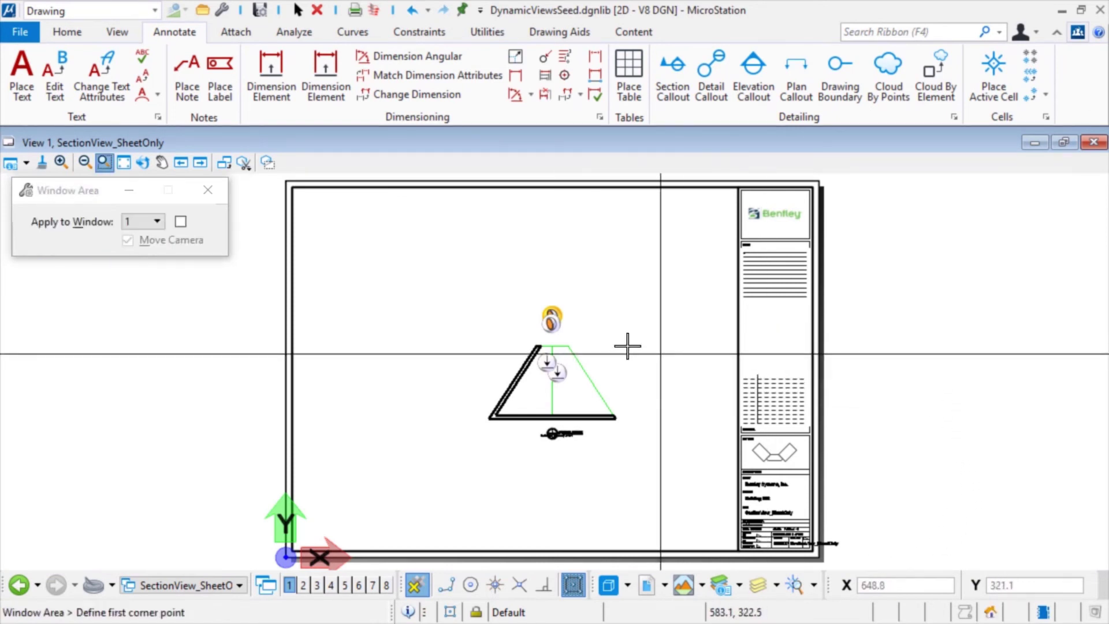
click(649, 318)
click(481, 448)
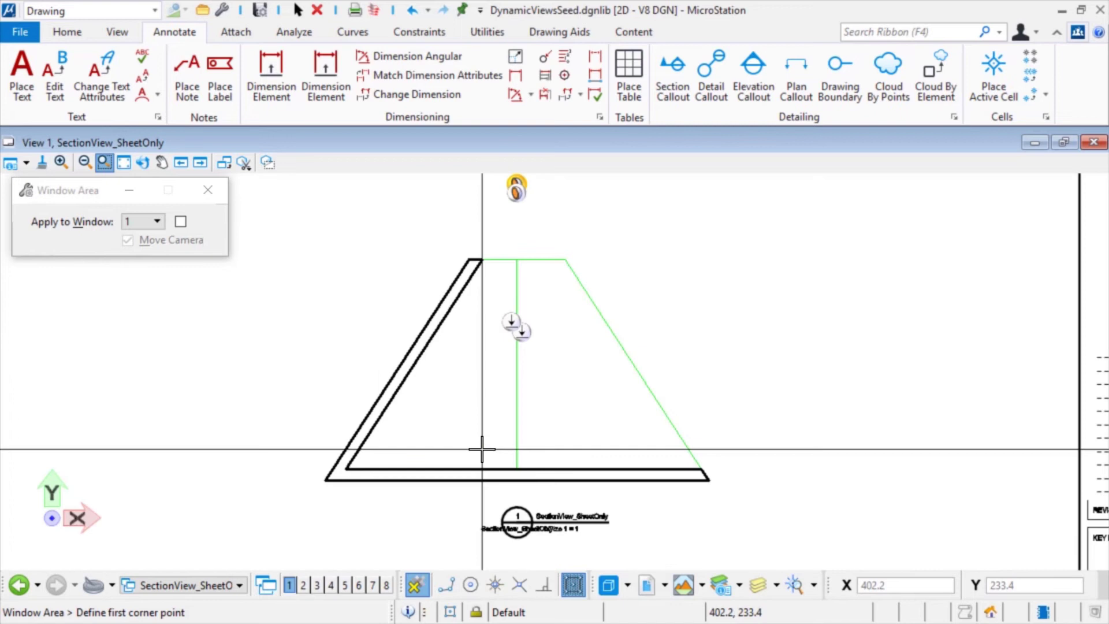
right_click(747, 297)
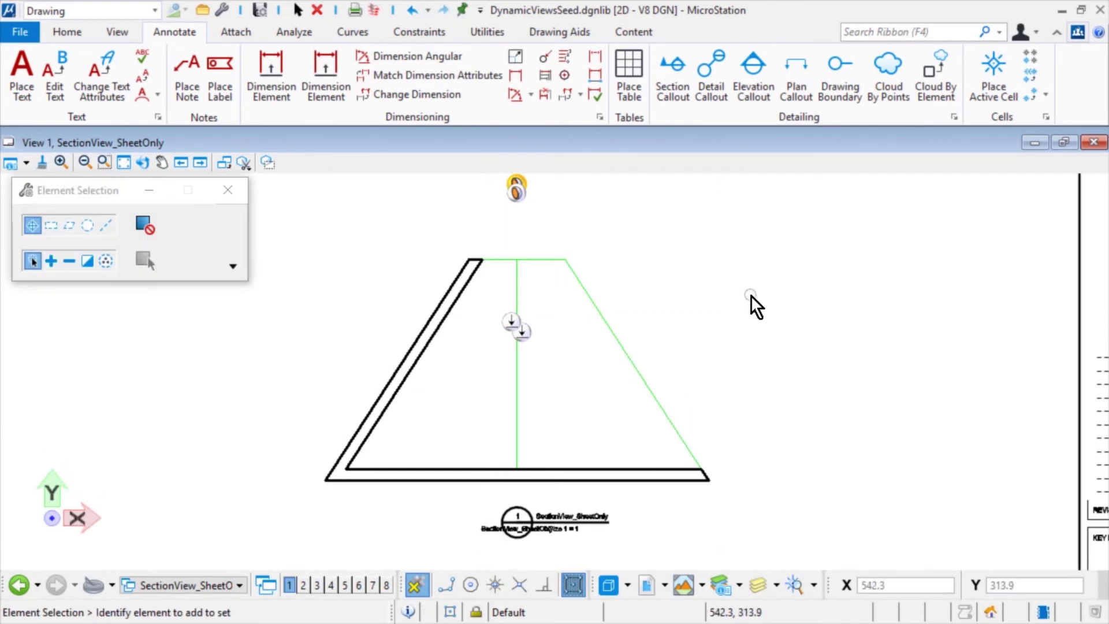
scroll(750, 295, down, 5)
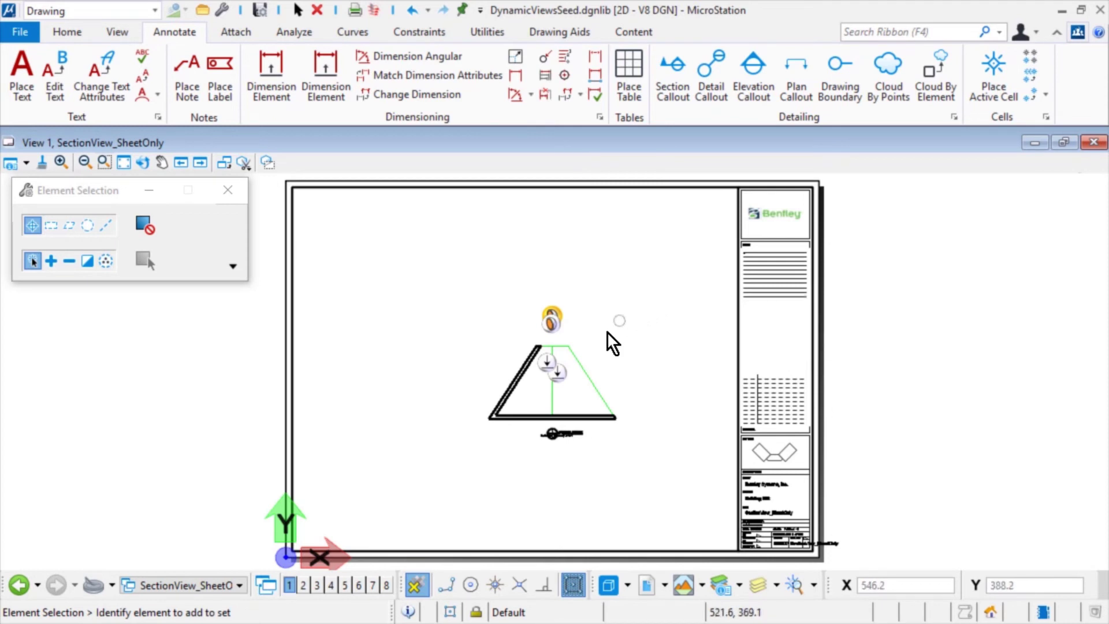
Stretch the drawing boundary to the sheet's top-right and bottom-left corners, and move its label down.
click(558, 435)
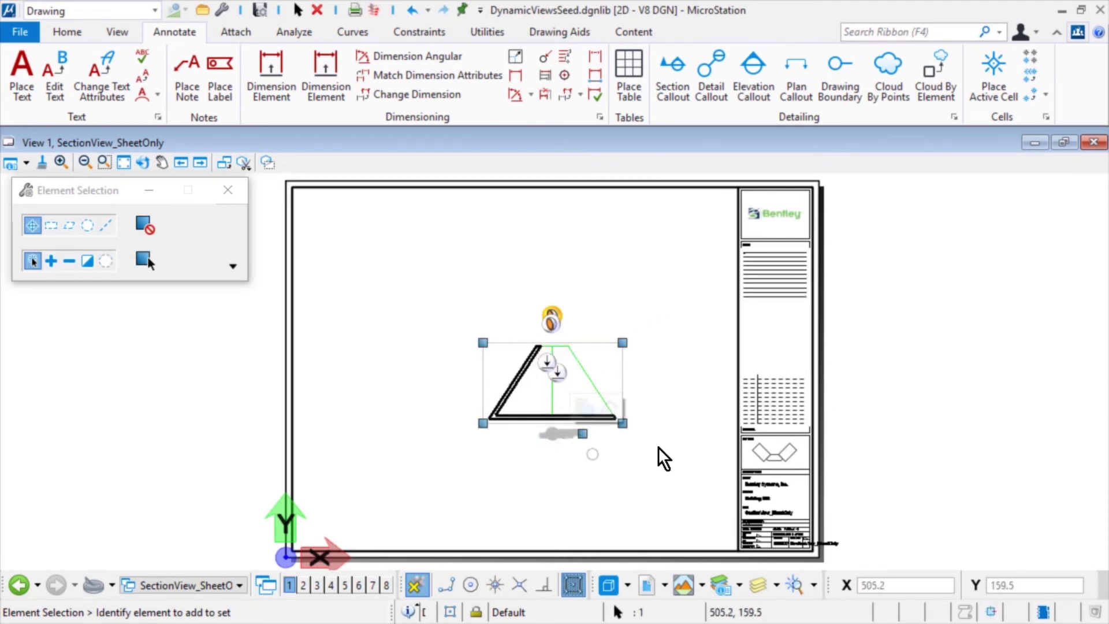
click(621, 343)
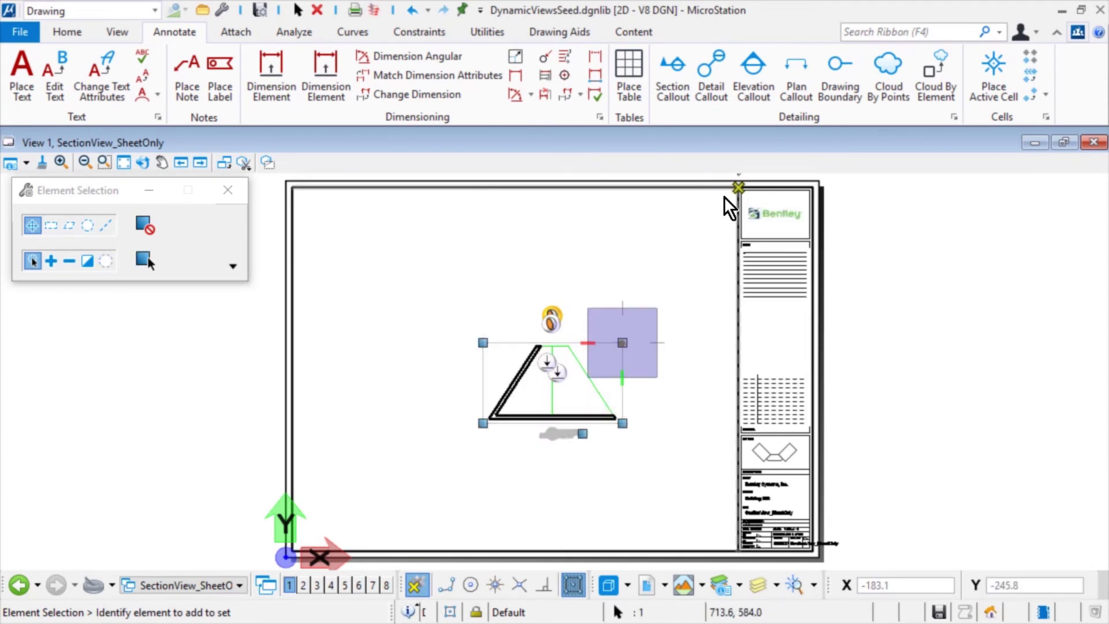
click(738, 187)
click(482, 423)
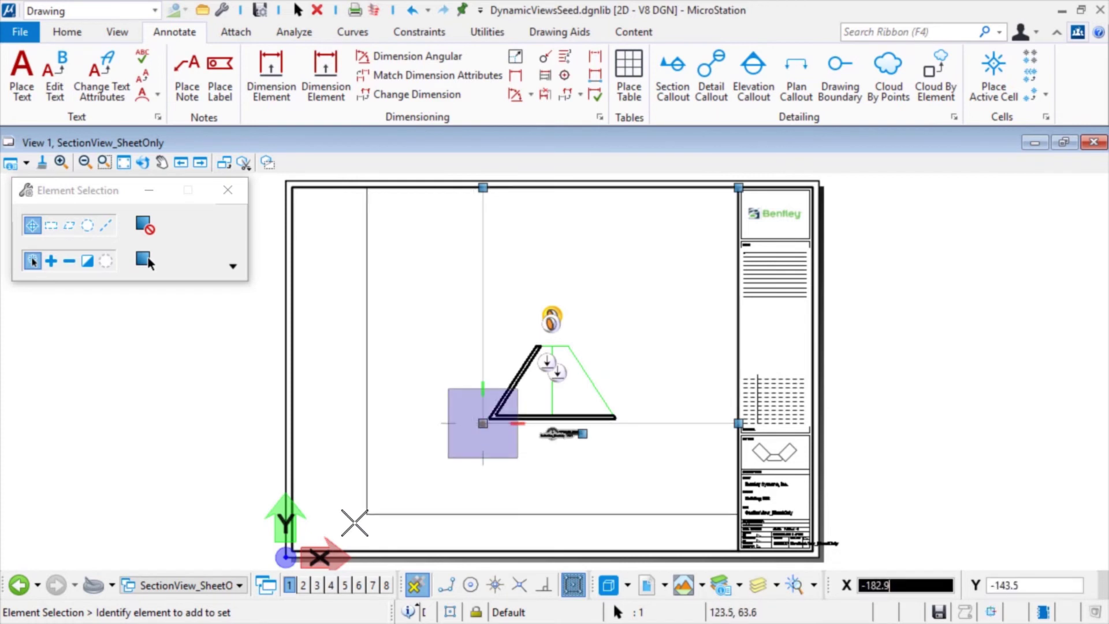
click(293, 552)
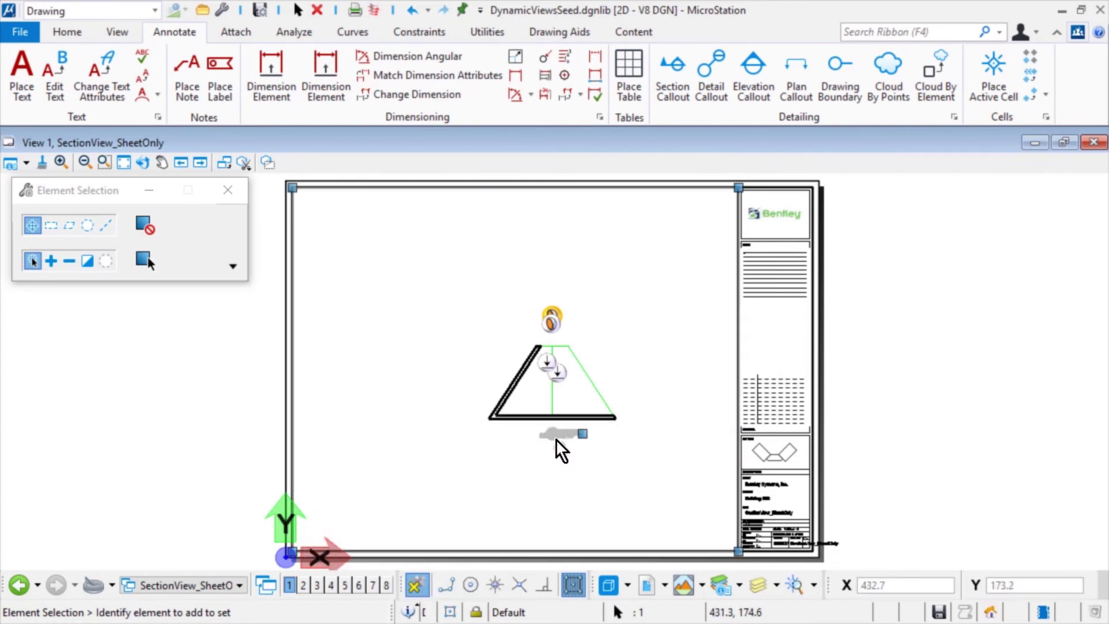
drag(559, 444, 537, 538)
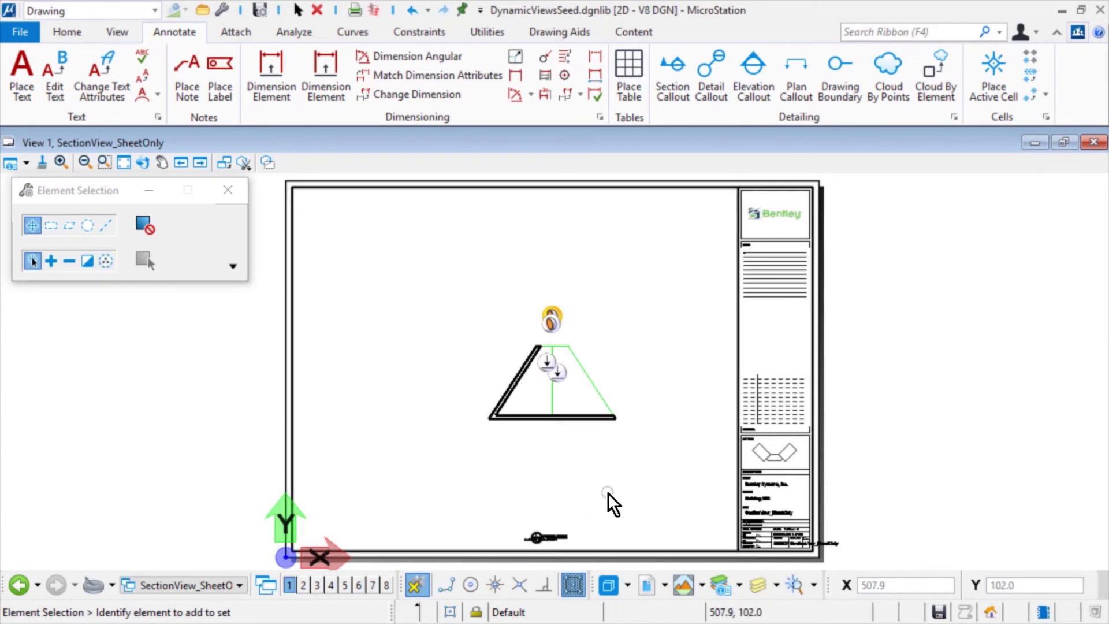
Set the reference presentation to Section_Foward forward and Section_Cut cut, and push it to the saved view.
right_click(571, 359)
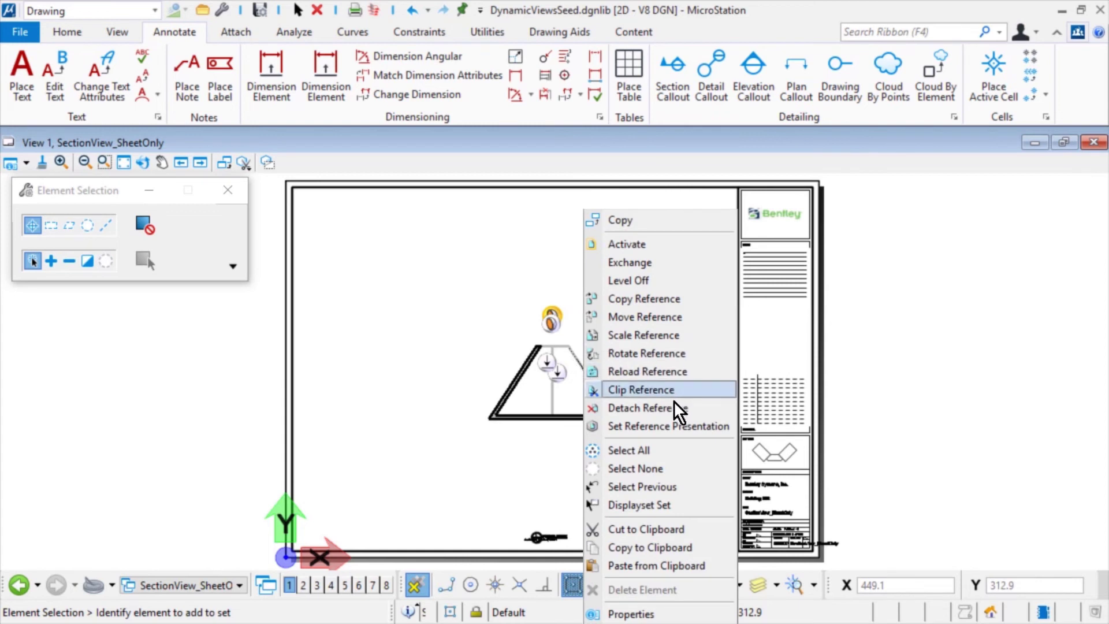
click(699, 423)
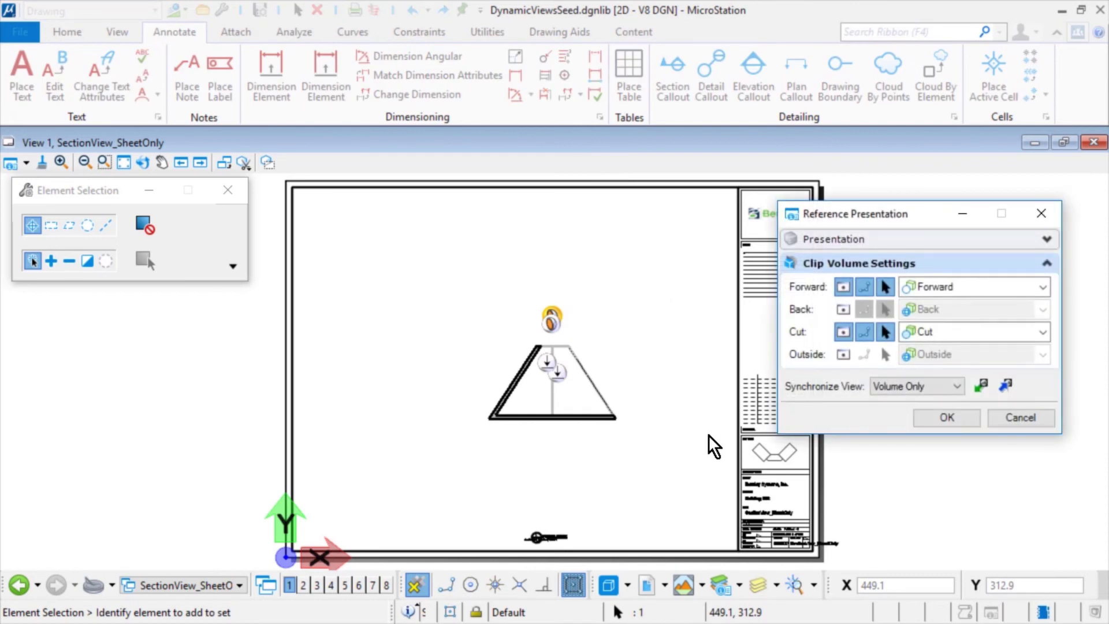
click(1044, 288)
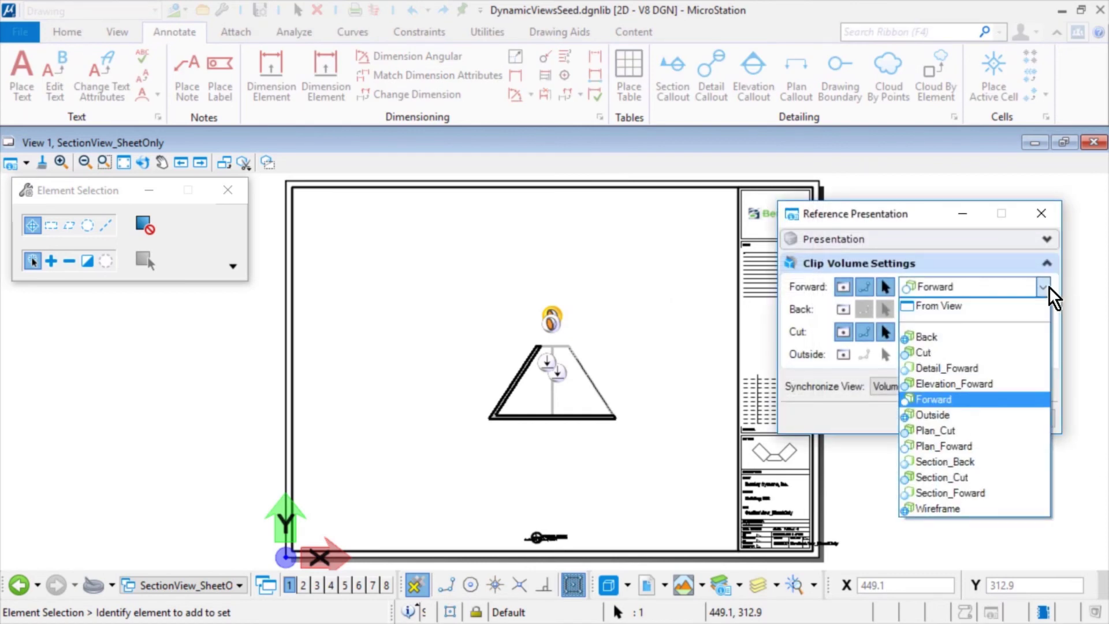
click(1002, 493)
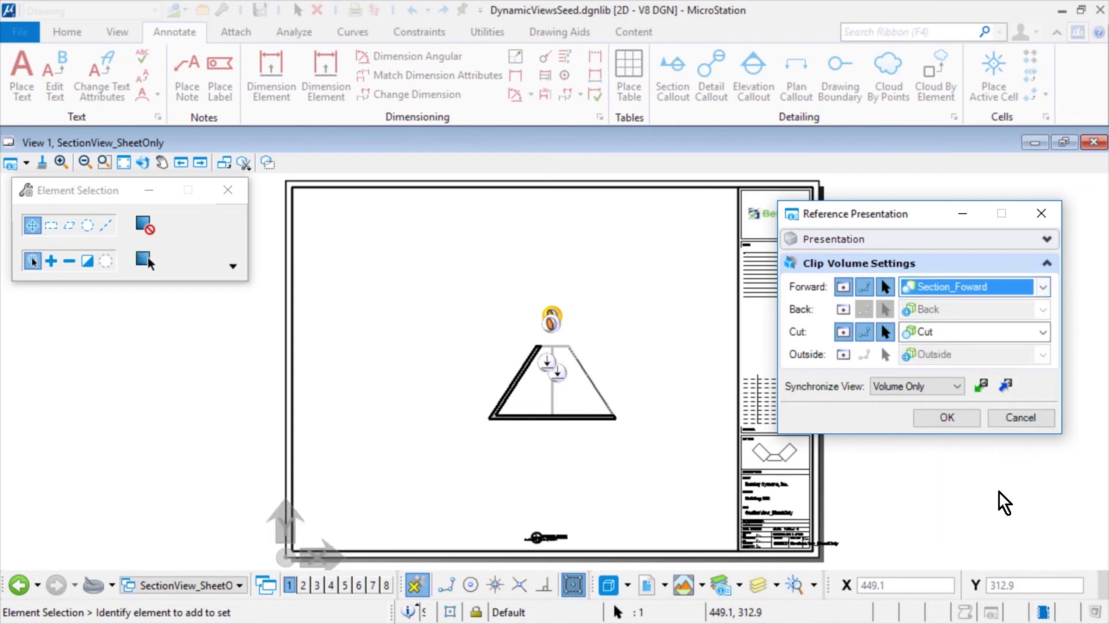
click(1049, 337)
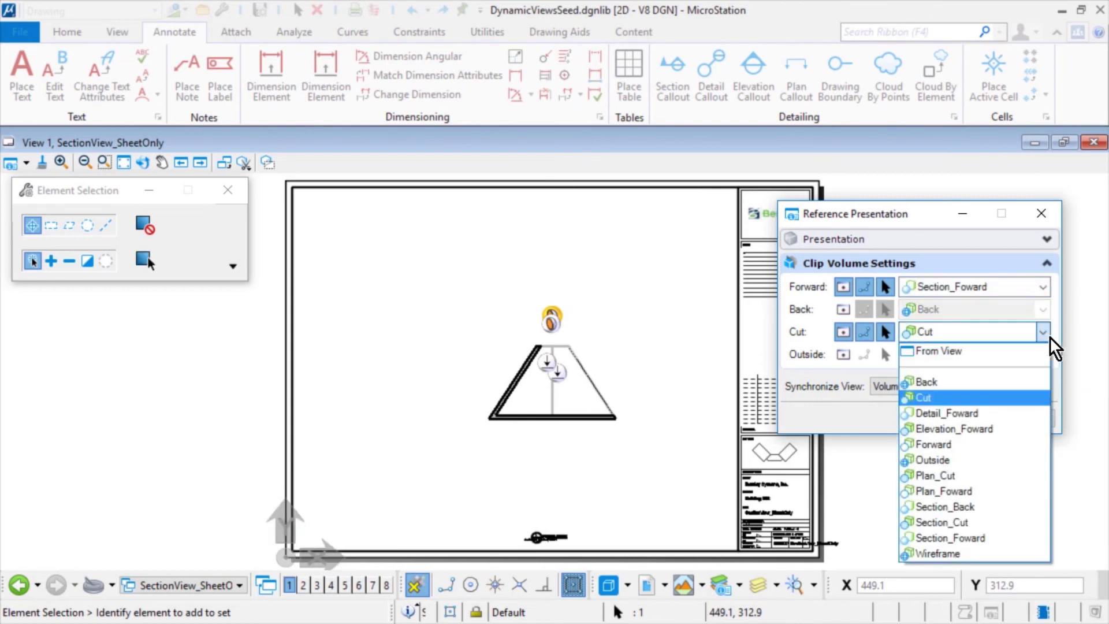
click(996, 525)
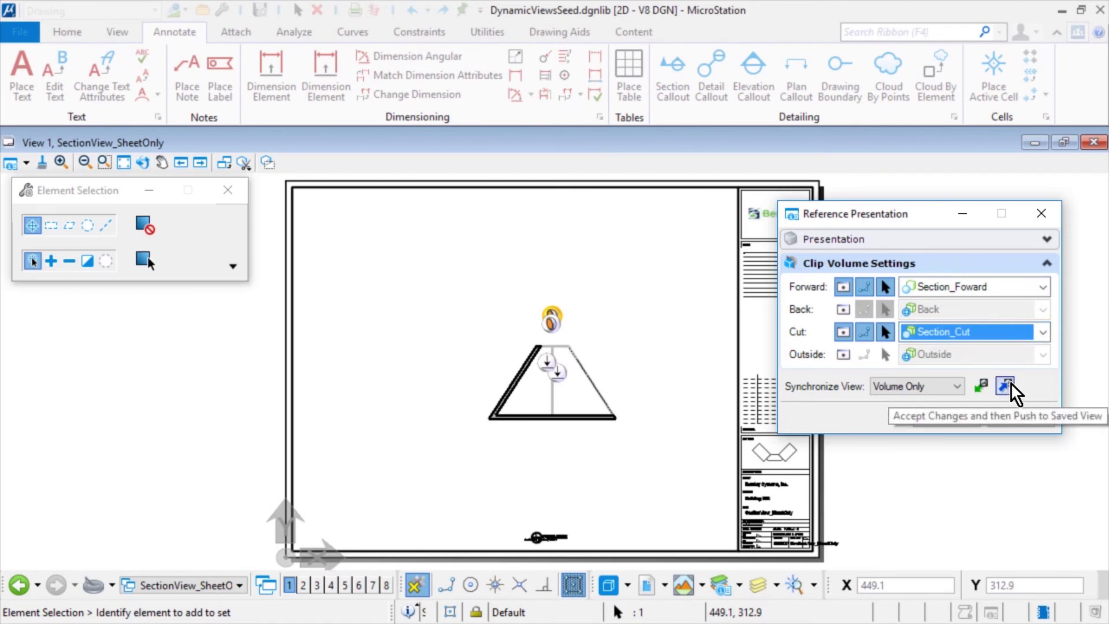
click(1005, 386)
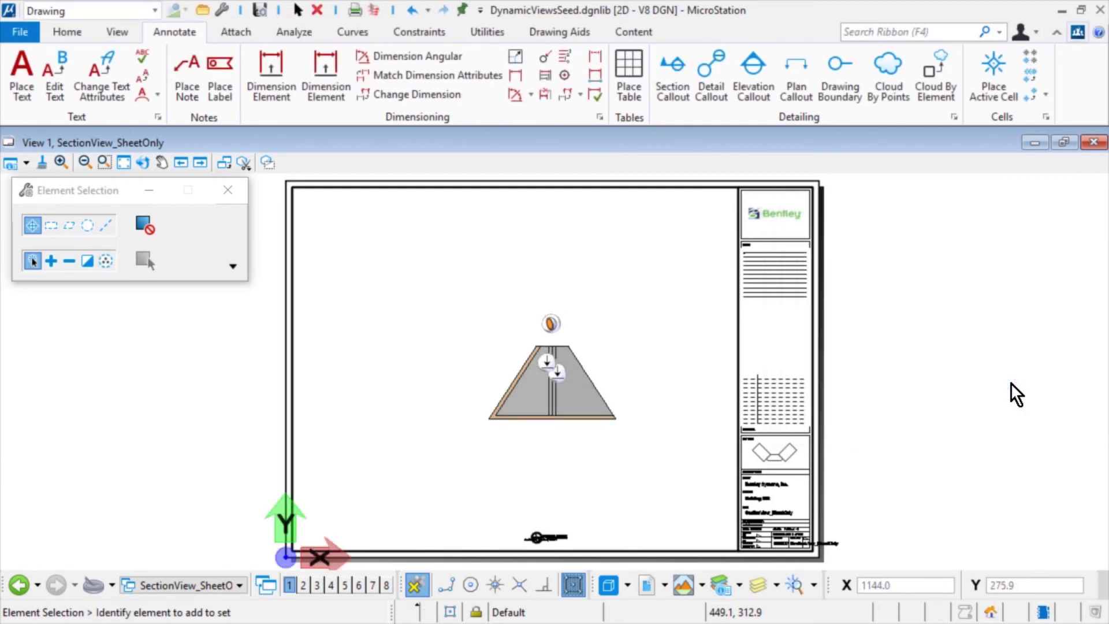
shift+right_click(901, 334)
click(762, 299)
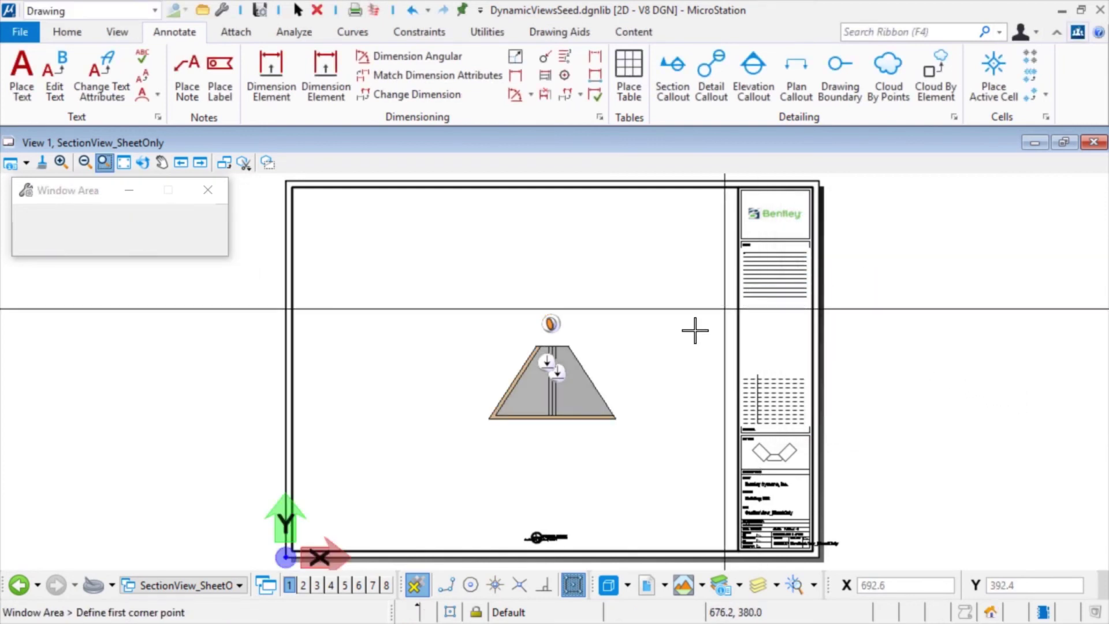
click(636, 327)
click(515, 440)
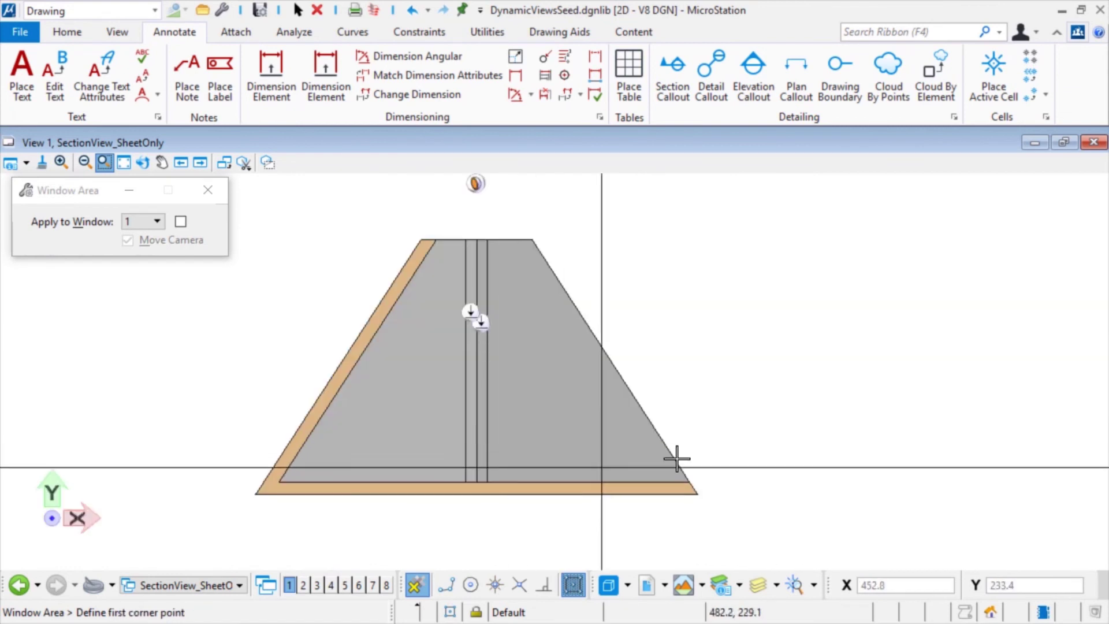
right_click(817, 291)
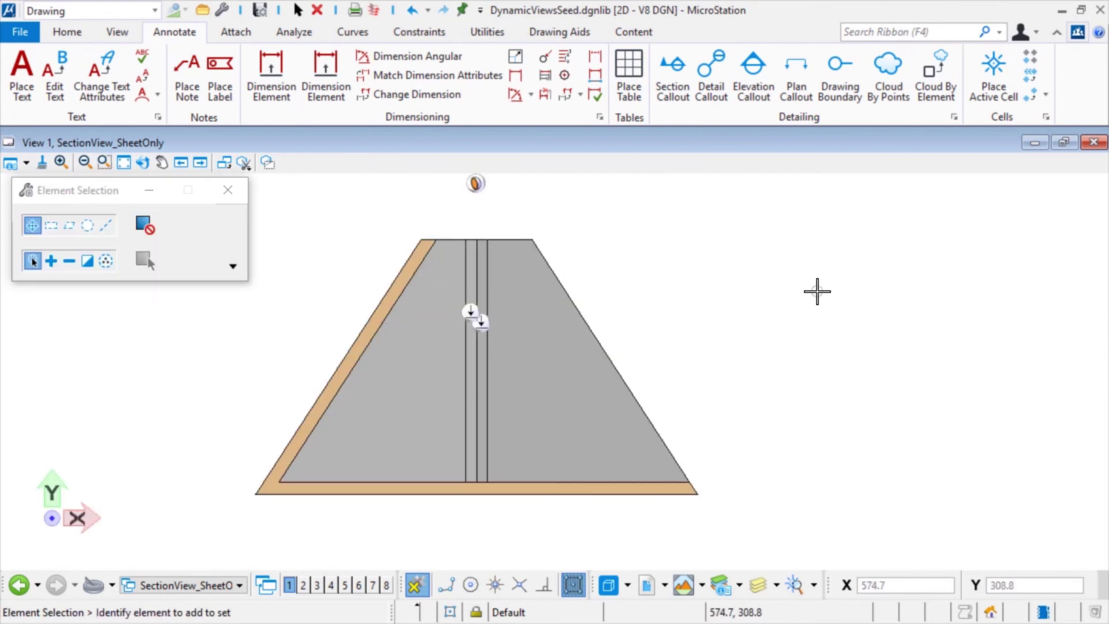
middle_click(817, 291)
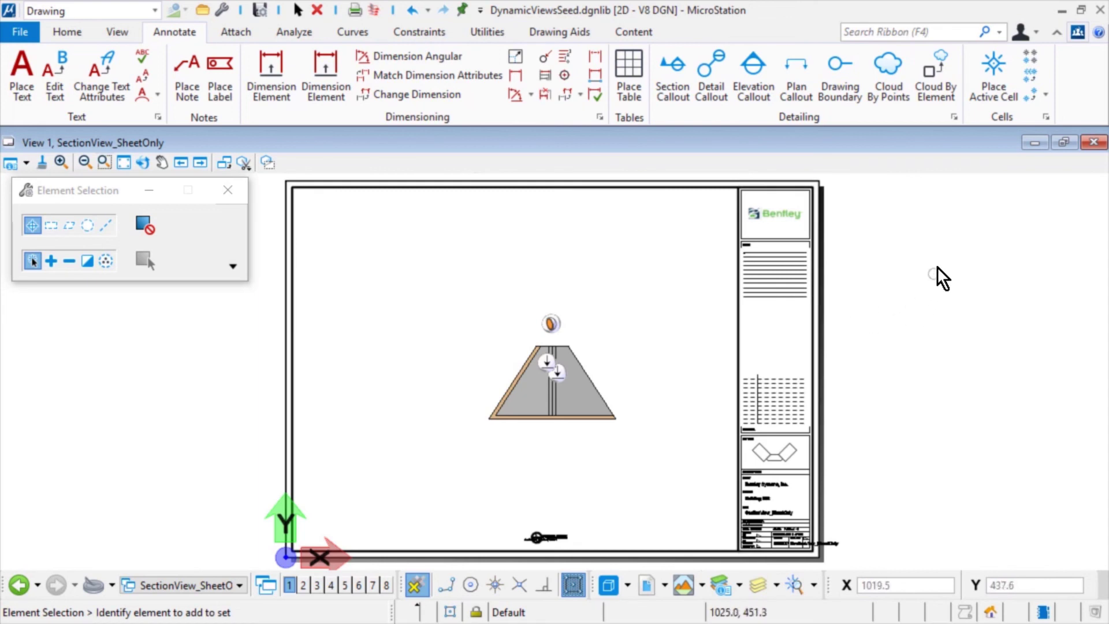